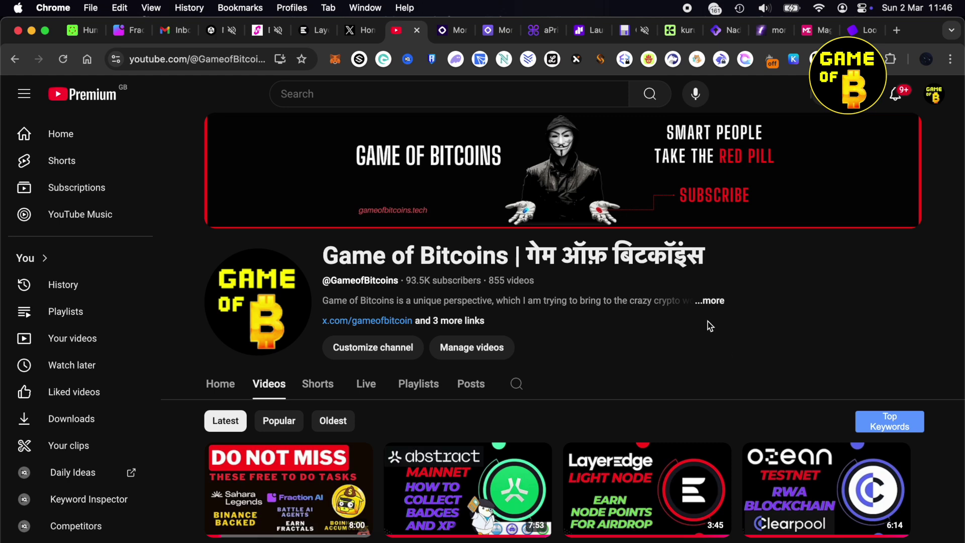
Step: Open the Monad Testnet site and examine its Getting Started section with the task list and MON faucet form
left_click(451, 31)
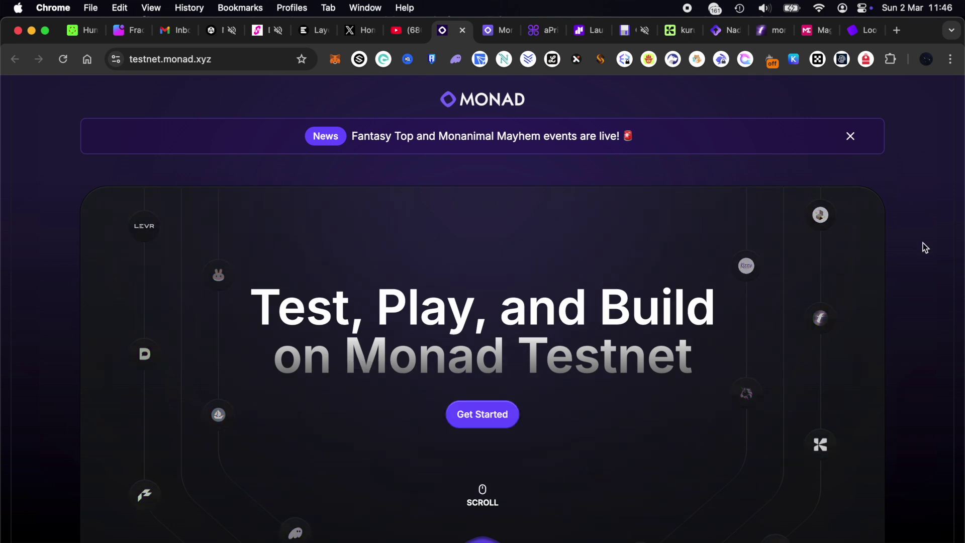
scroll(923, 243, "down", 2)
scroll(923, 243, "down", 5)
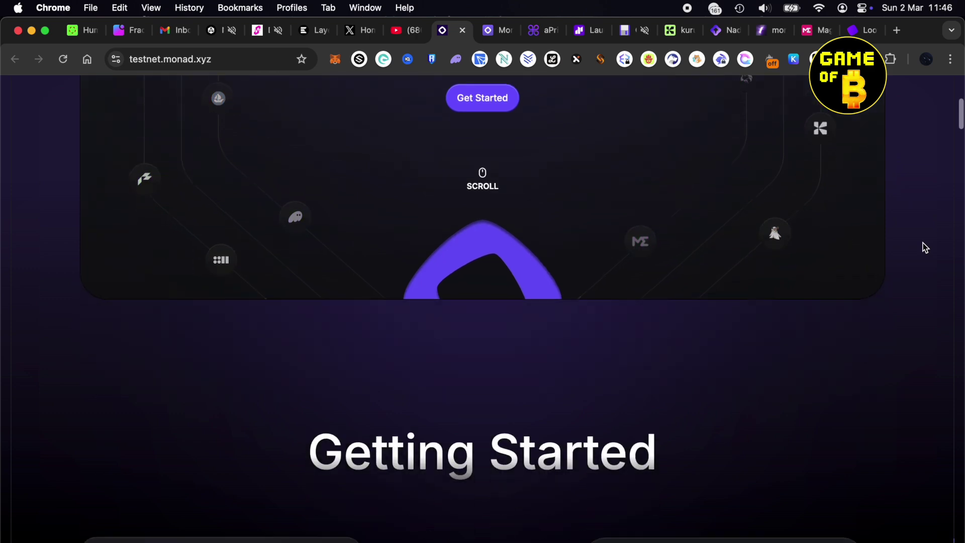
scroll(923, 243, "down", 5)
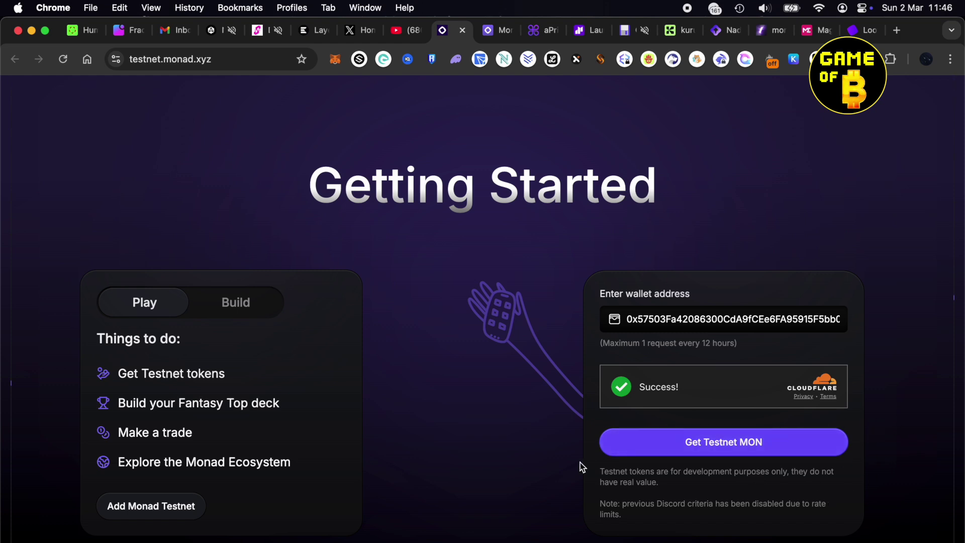
scroll(580, 463, "down", 3)
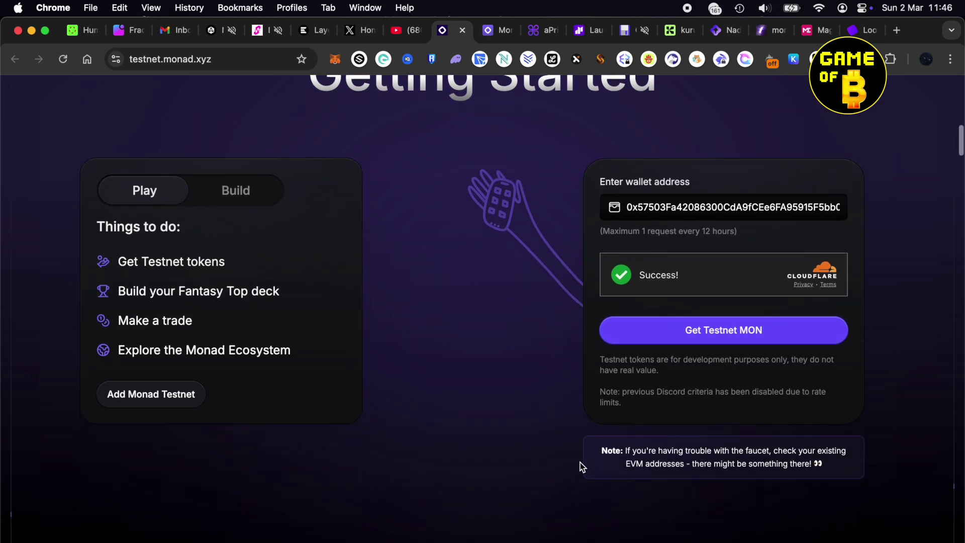
scroll(580, 463, "down", 1)
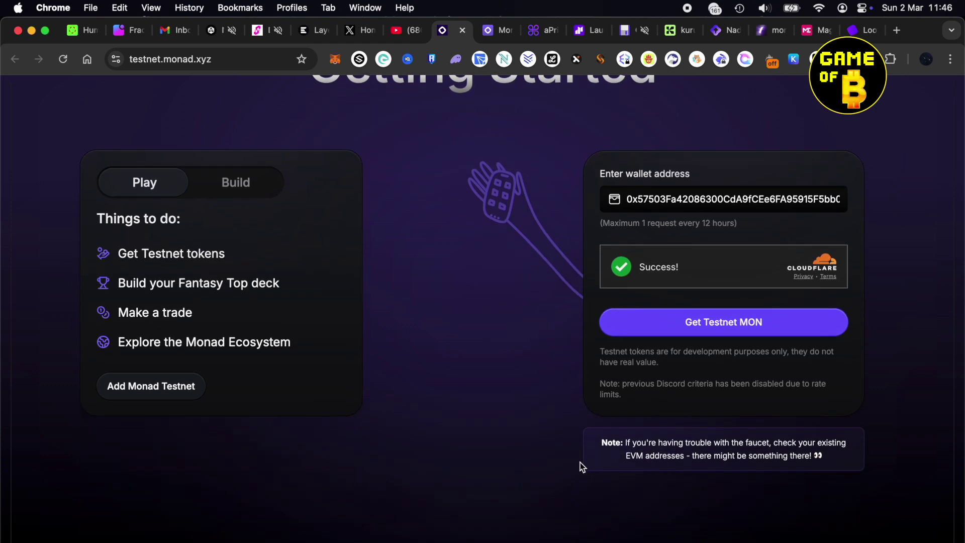
scroll(581, 463, "up", 1)
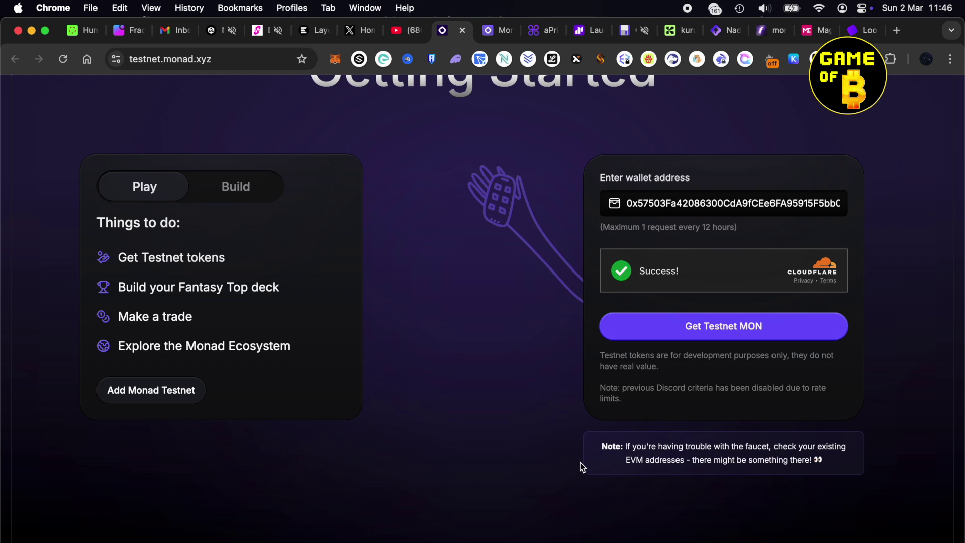
scroll(580, 463, "down", 1)
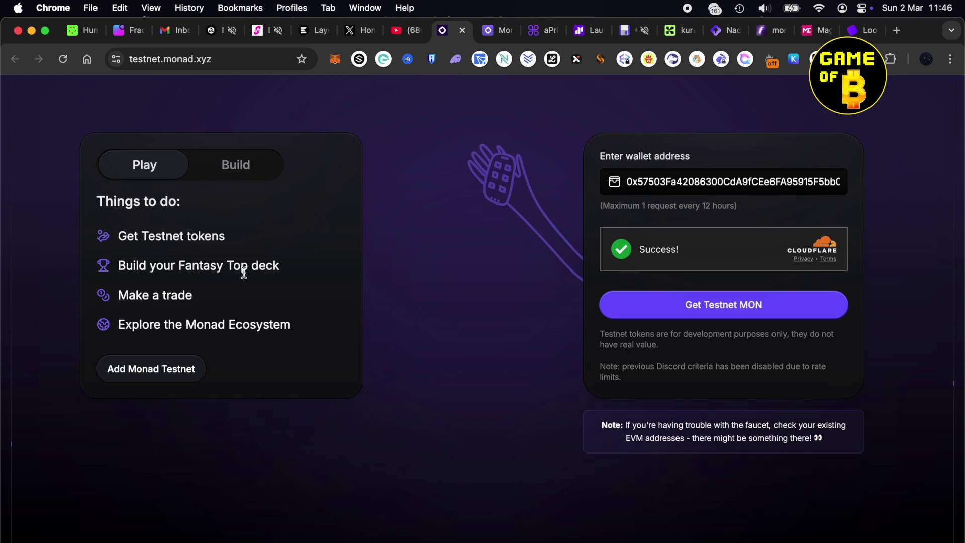
scroll(431, 319, "down", 1)
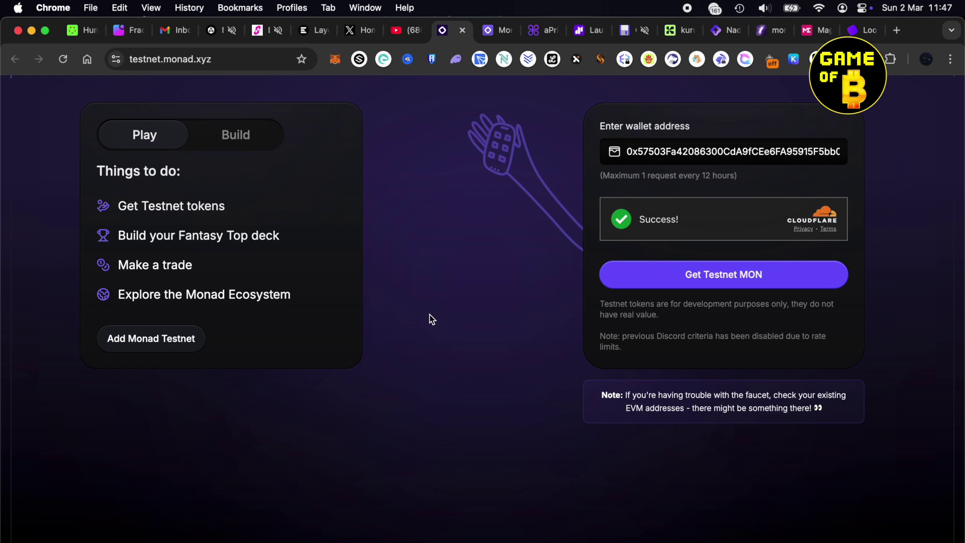
Step: Buy DAK with .1 MON in the House of Molandak swap card on the Monad Testnet page
scroll(431, 319, "down", 10)
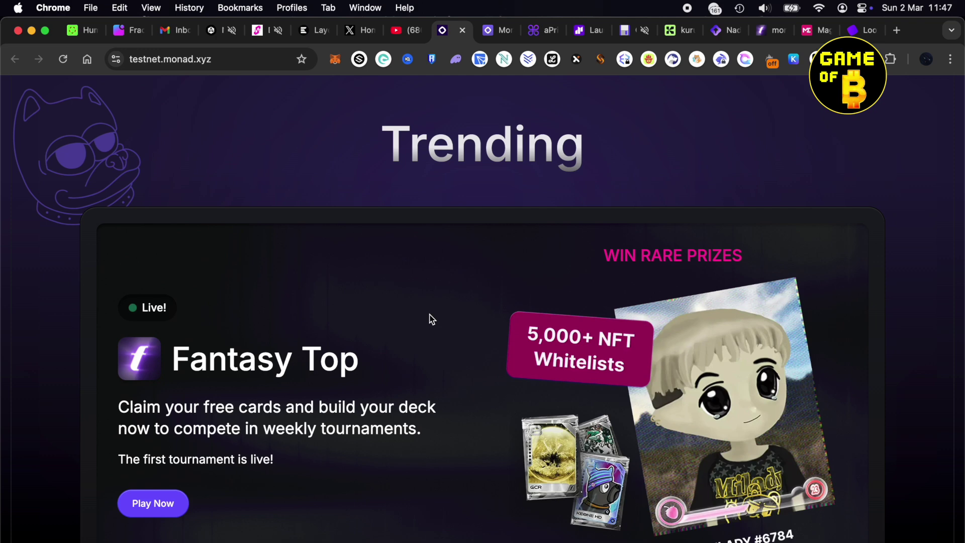
scroll(431, 319, "down", 10)
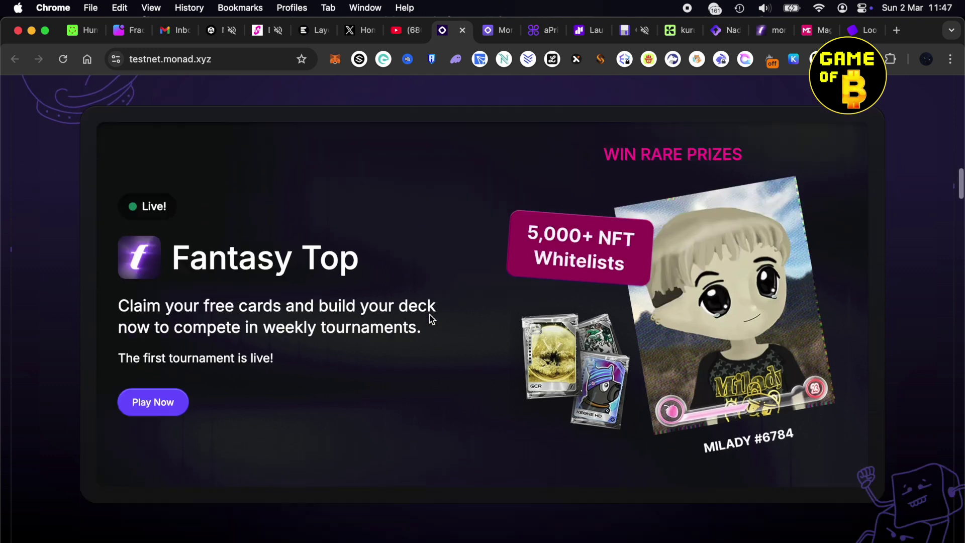
scroll(431, 319, "down", 15)
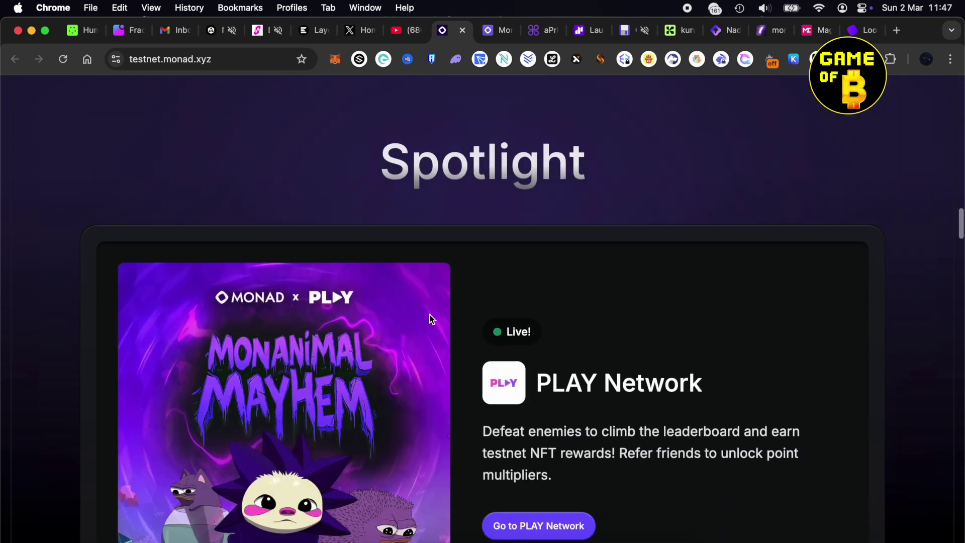
scroll(431, 318, "down", 3)
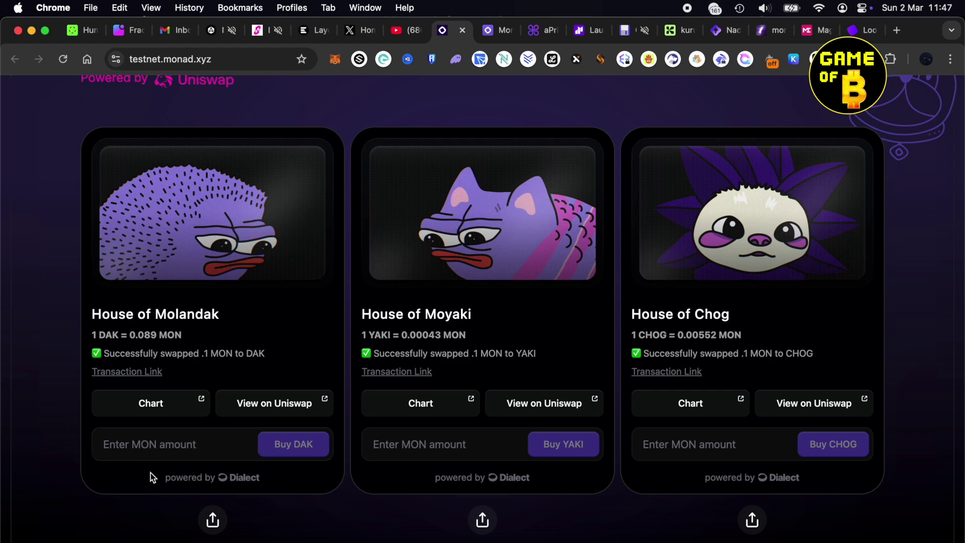
scroll(149, 473, "down", 1)
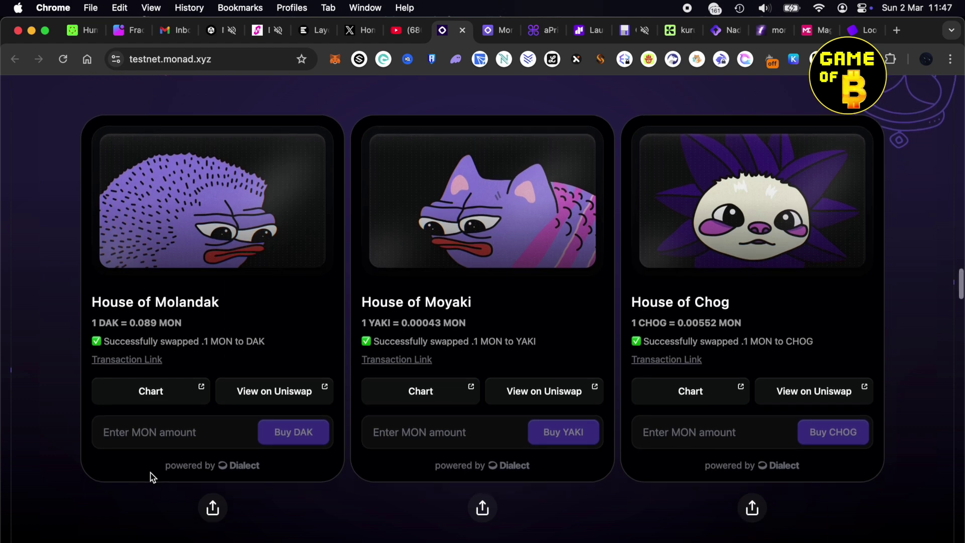
left_click(186, 435)
type(".1")
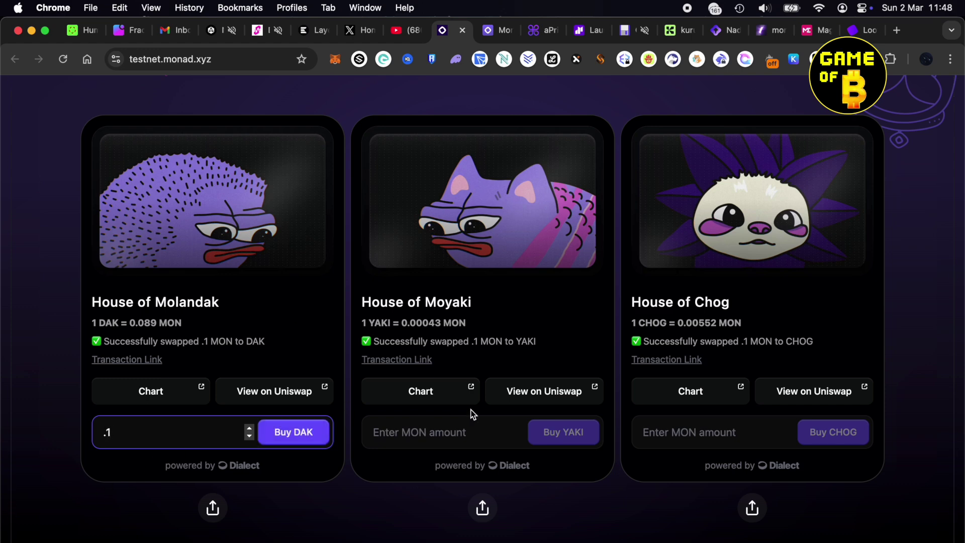
left_click(316, 435)
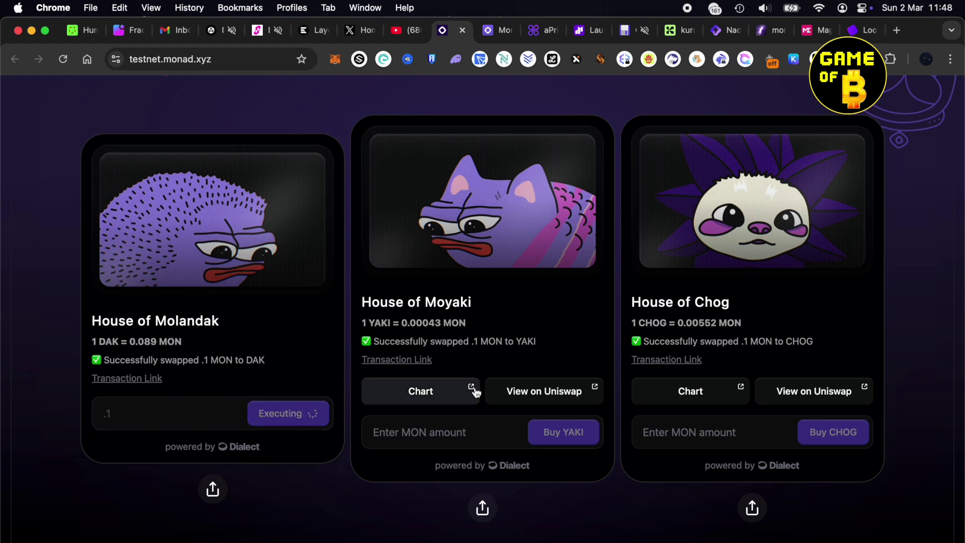
Step: Browse the Featured Apps carousel as far as Curvance and look through the whole App Hub listing
scroll(425, 390, "down", 10)
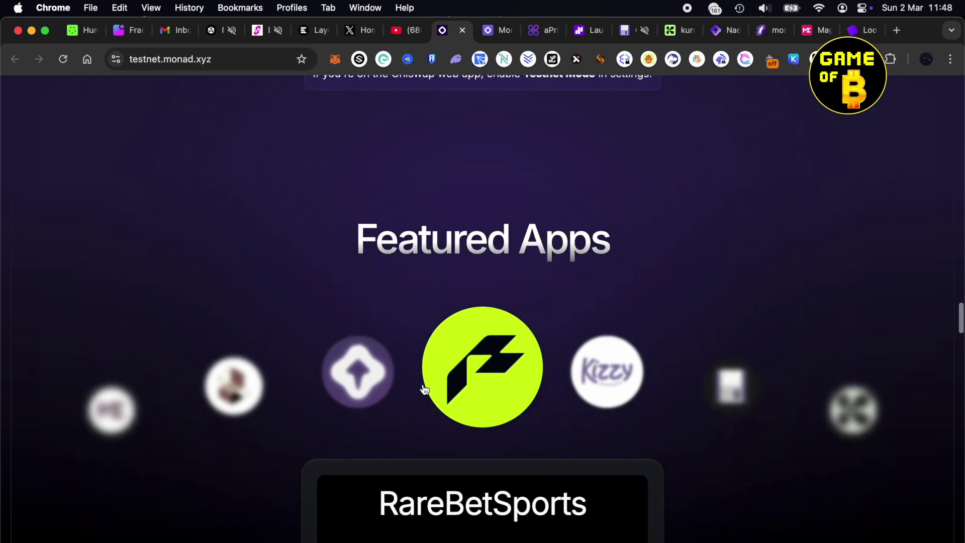
scroll(425, 390, "down", 2)
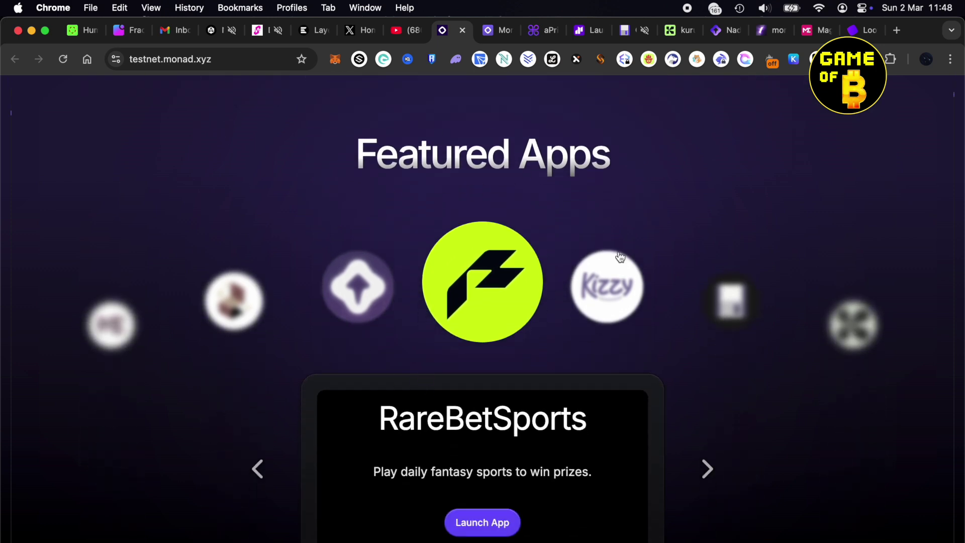
scroll(621, 256, "down", 2)
scroll(619, 254, "down", 2)
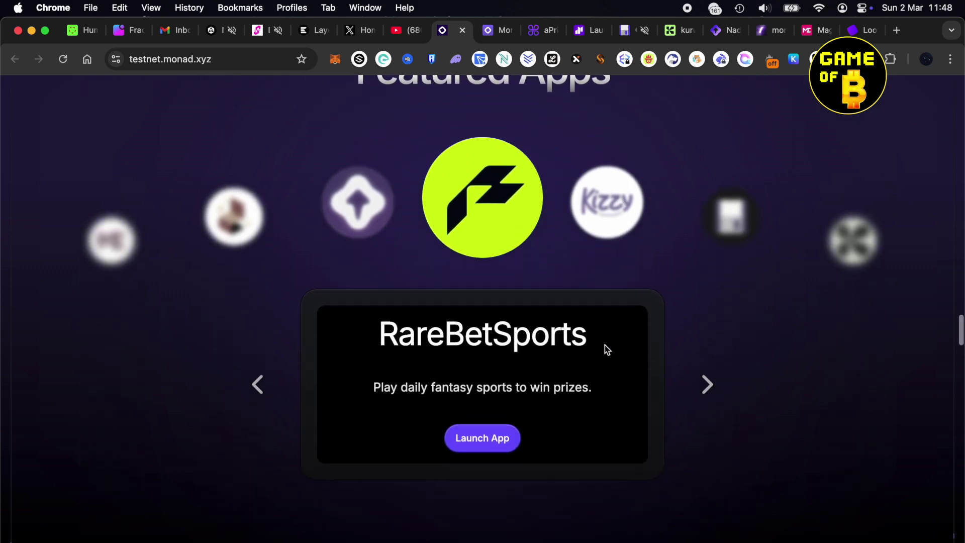
left_click(707, 386)
left_click(707, 385)
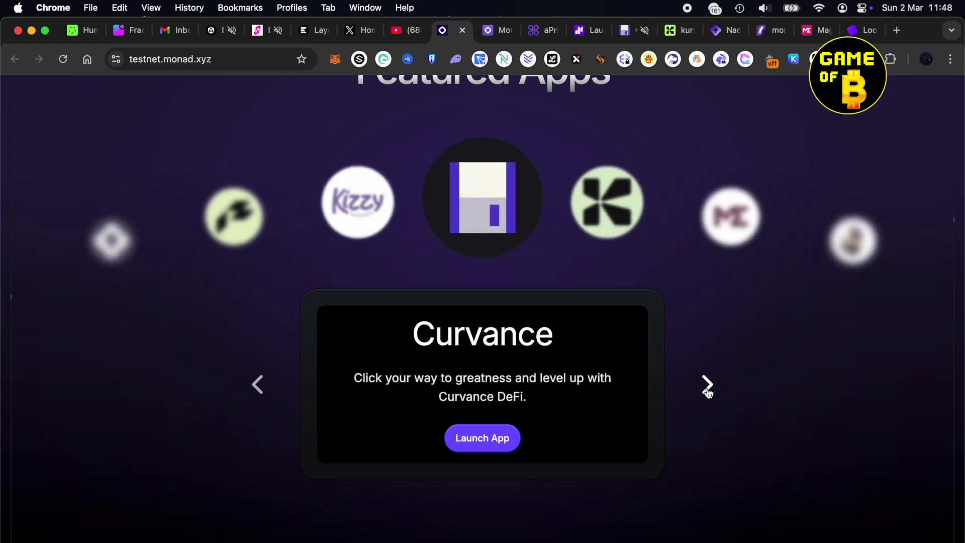
scroll(707, 390, "down", 10)
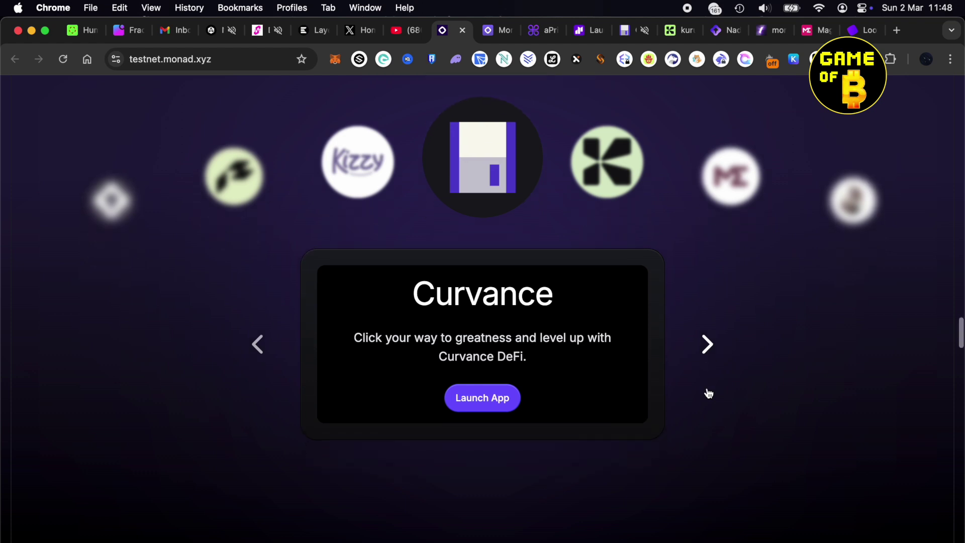
scroll(709, 393, "down", 3)
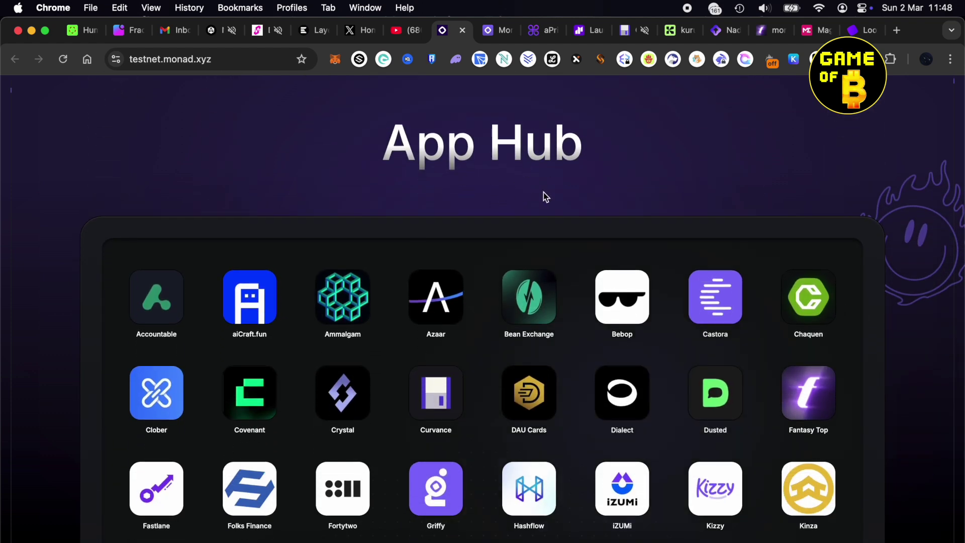
scroll(544, 194, "down", 10)
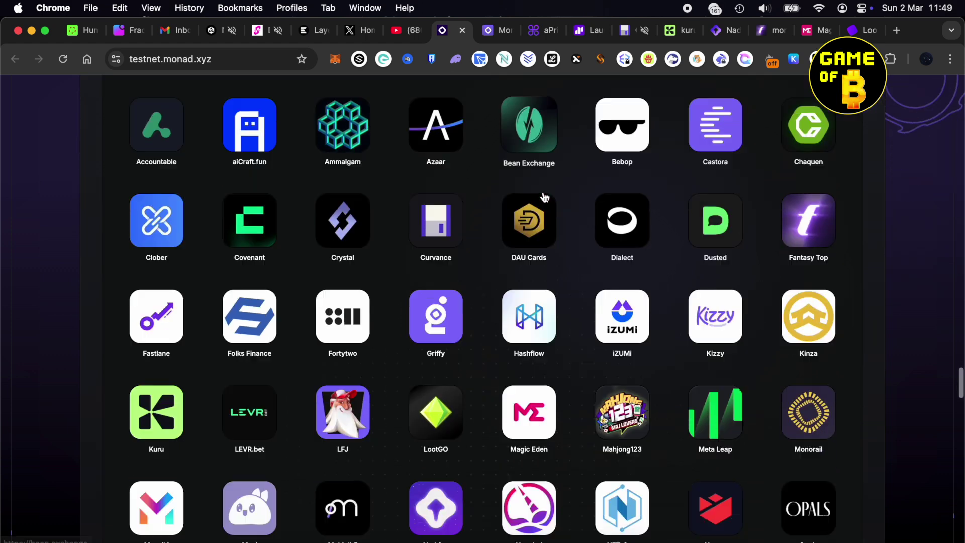
scroll(544, 196, "down", 4)
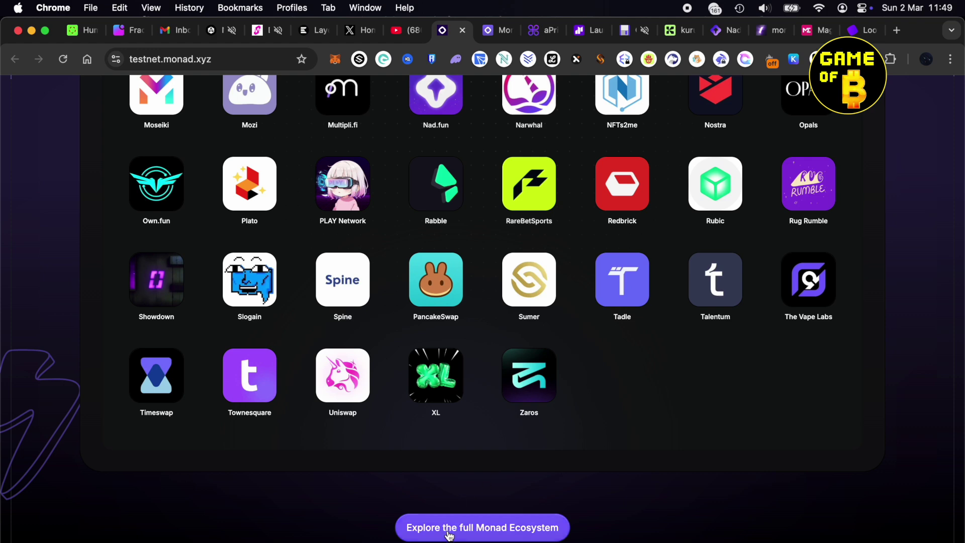
Step: Open the Monad Ecosystem page, toggle the Only on Monad filter off and back on, and browse the listed apps down to Lootify
left_click(490, 31)
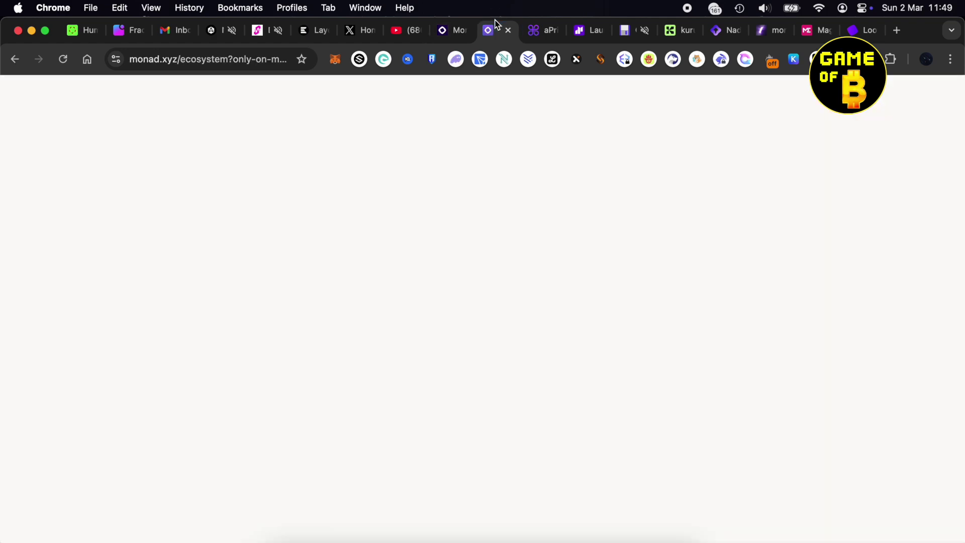
scroll(111, 322, "up", 9)
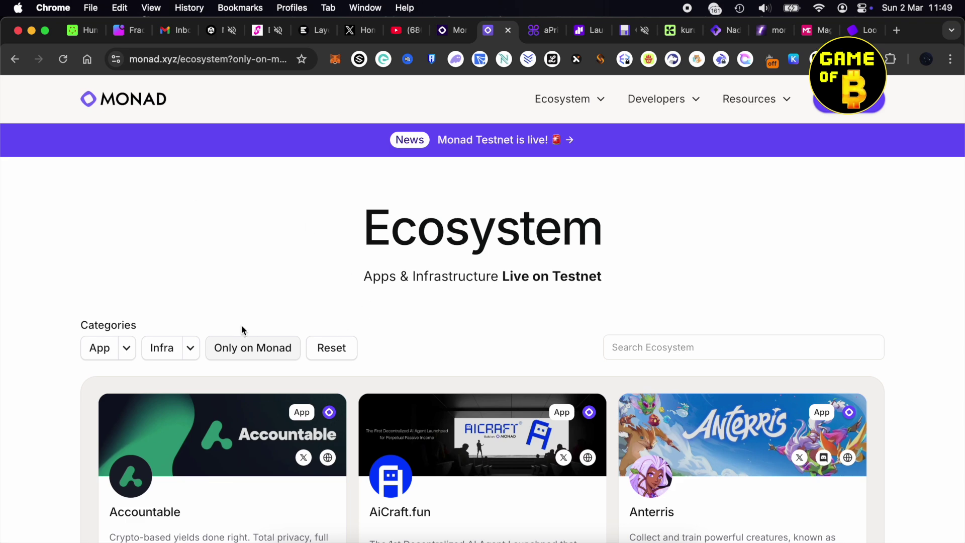
left_click(259, 355)
left_click(259, 355)
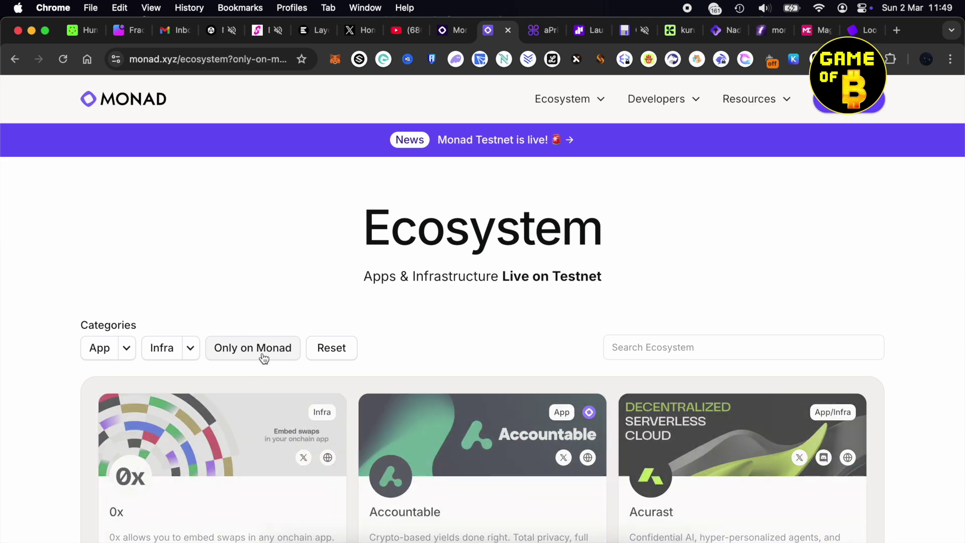
scroll(399, 312, "down", 3)
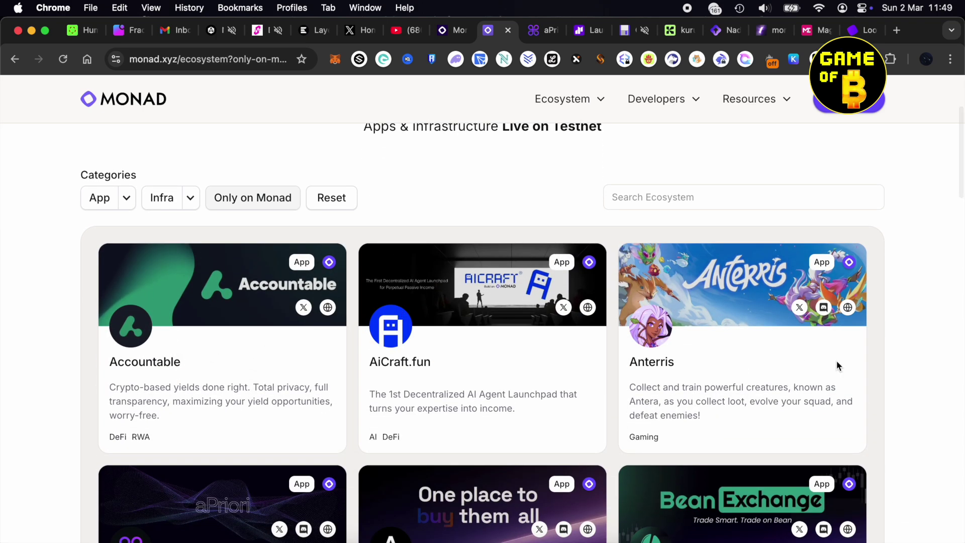
scroll(838, 366, "down", 20)
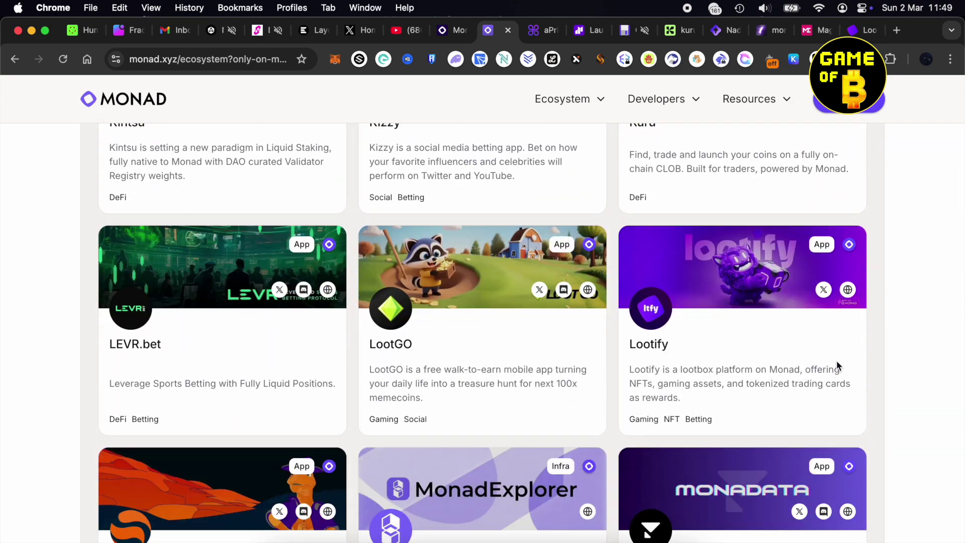
scroll(838, 365, "up", 1)
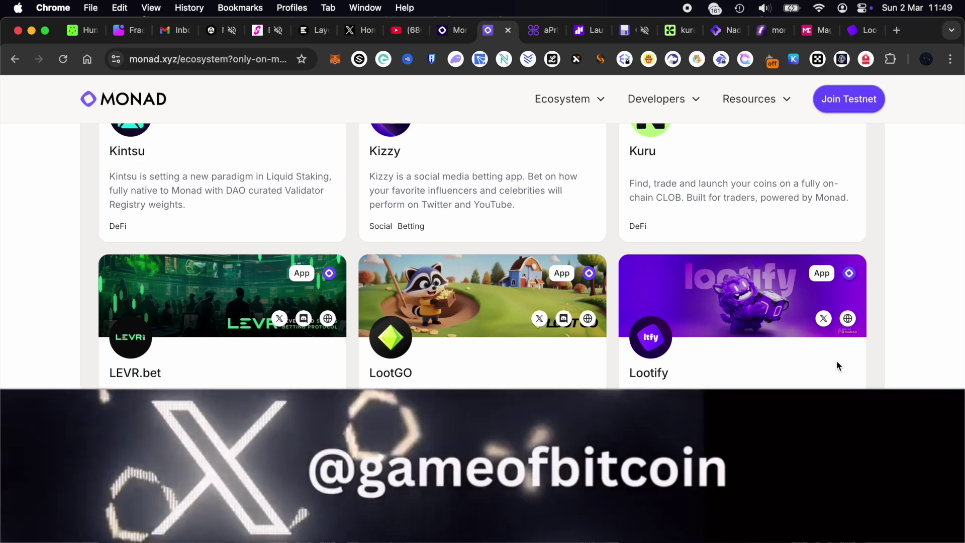
scroll(836, 360, "up", 1)
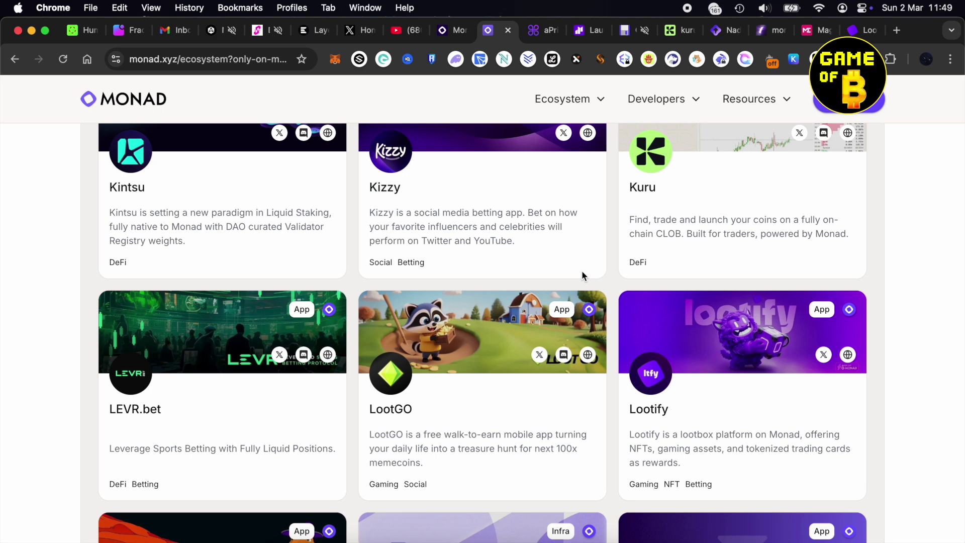
Step: Open the aPriori testnet faucet and toggle the Auto-Stake Received MON option off and back on
left_click(543, 31)
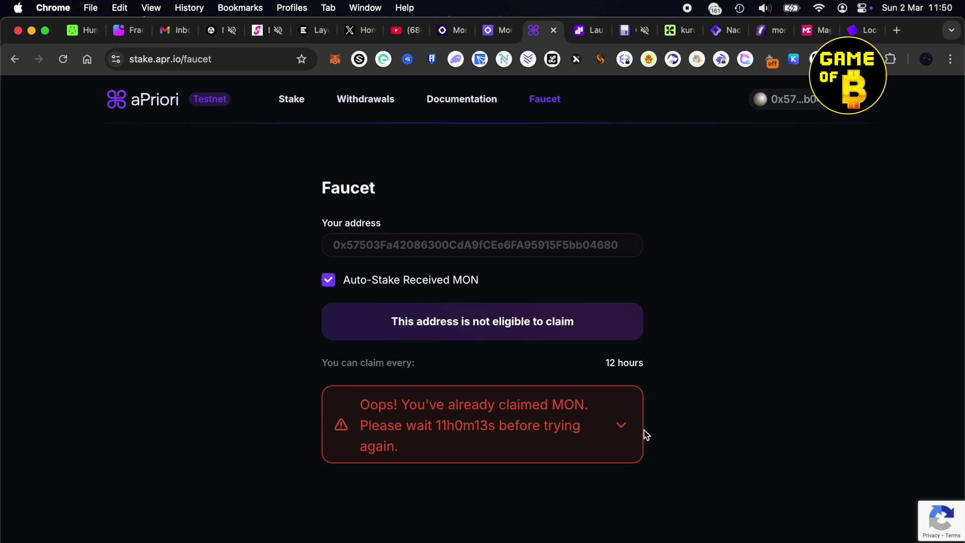
left_click(375, 280)
left_click(402, 282)
Step: Open aPriori's withdrawal request form and set the unstake amount to the maximum, 2.29 aprMON
left_click(292, 99)
left_click(368, 98)
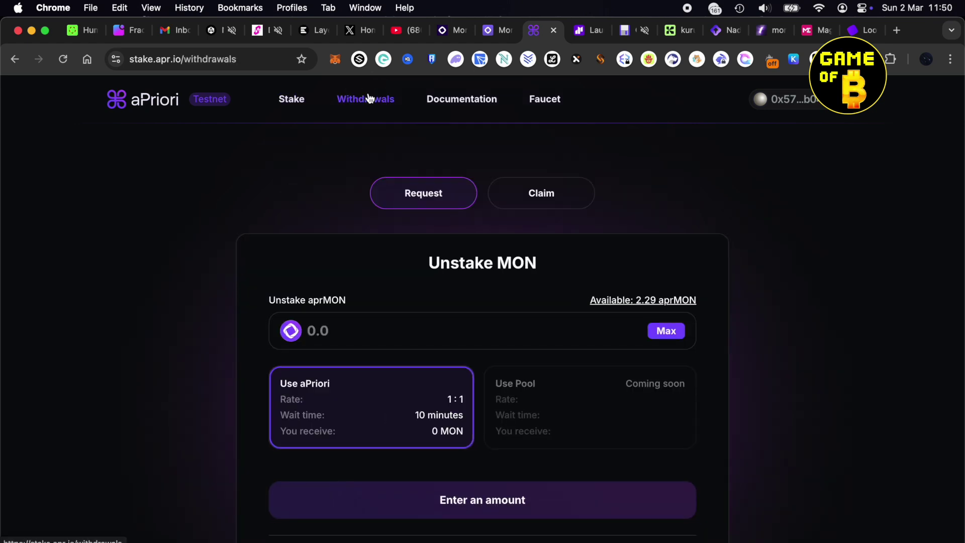
left_click(667, 337)
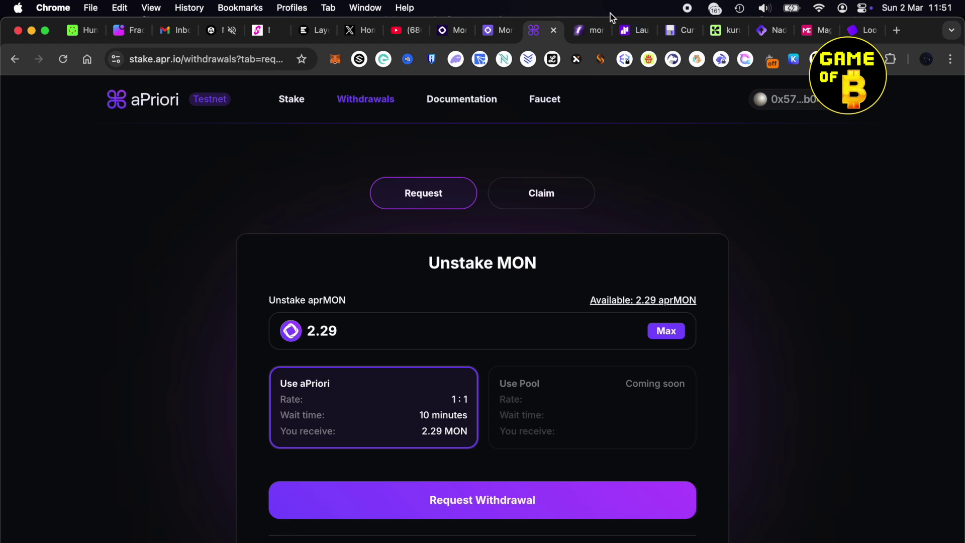
Step: Switch to the Fantasy page and look over the player profile's stats and card inventory
left_click(577, 33)
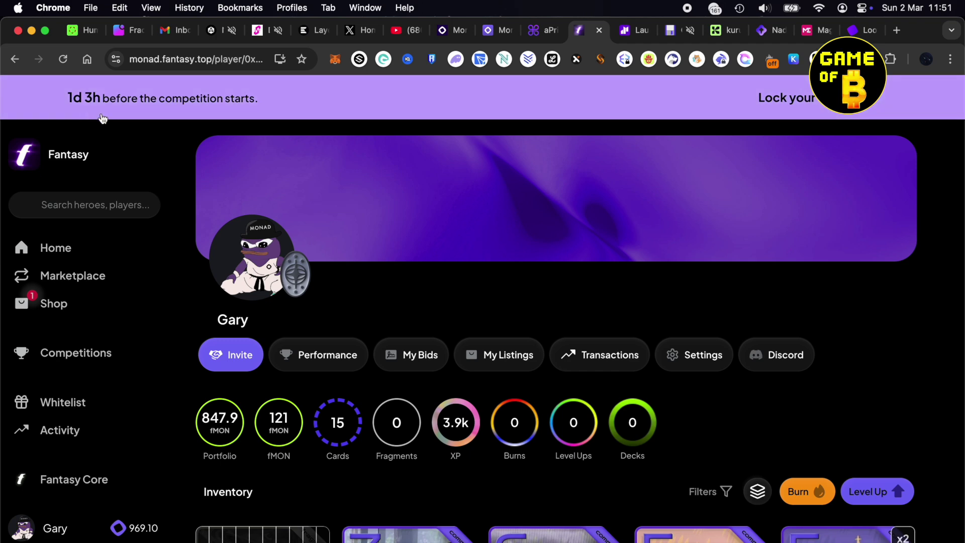
scroll(282, 312, "down", 1)
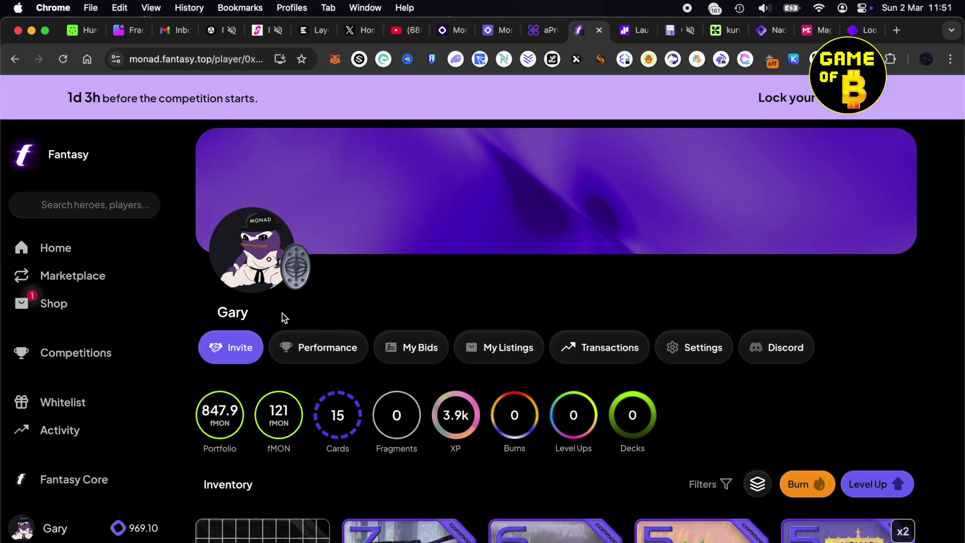
scroll(282, 312, "down", 1)
scroll(282, 313, "up", 1)
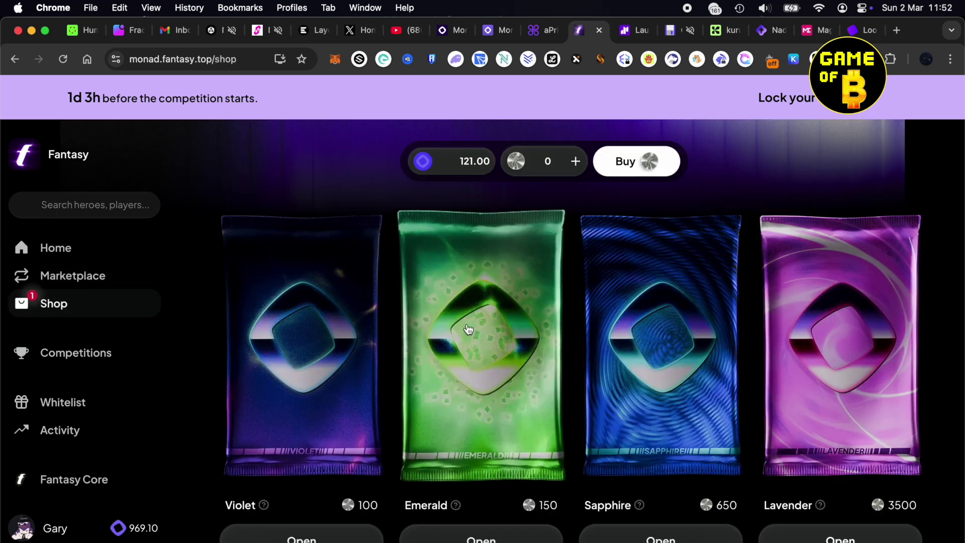
Step: Look through the card packs and Lucky Wheel in the Fantasy shop, and claim the Day 3 daily prize
scroll(465, 329, "down", 6)
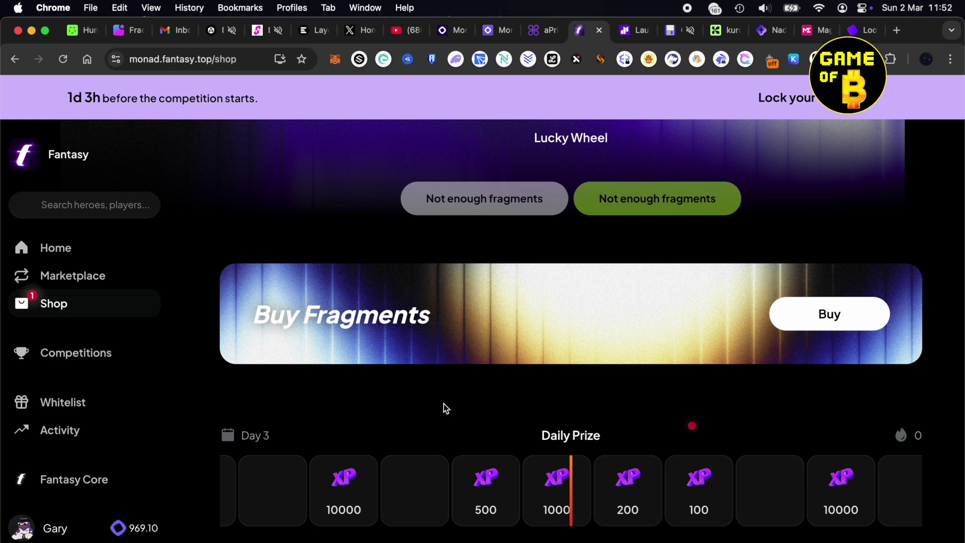
scroll(452, 429, "down", 1)
scroll(451, 429, "down", 1)
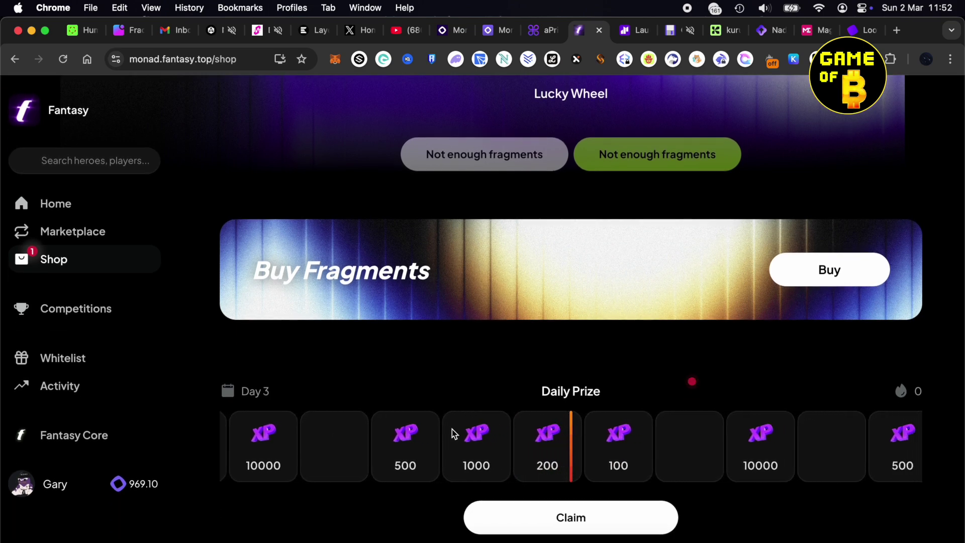
left_click(563, 532)
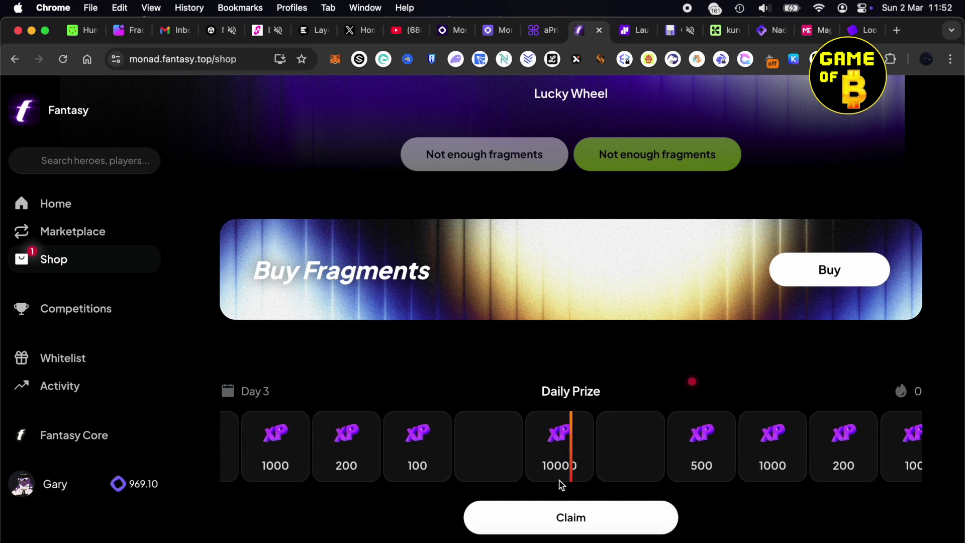
Step: Go to Fantasy's Competitions, review the Main 2 leagues from Elite to Reverse, and open registration for the Silver league
scroll(433, 470, "up", 8)
scroll(335, 532, "up", 1)
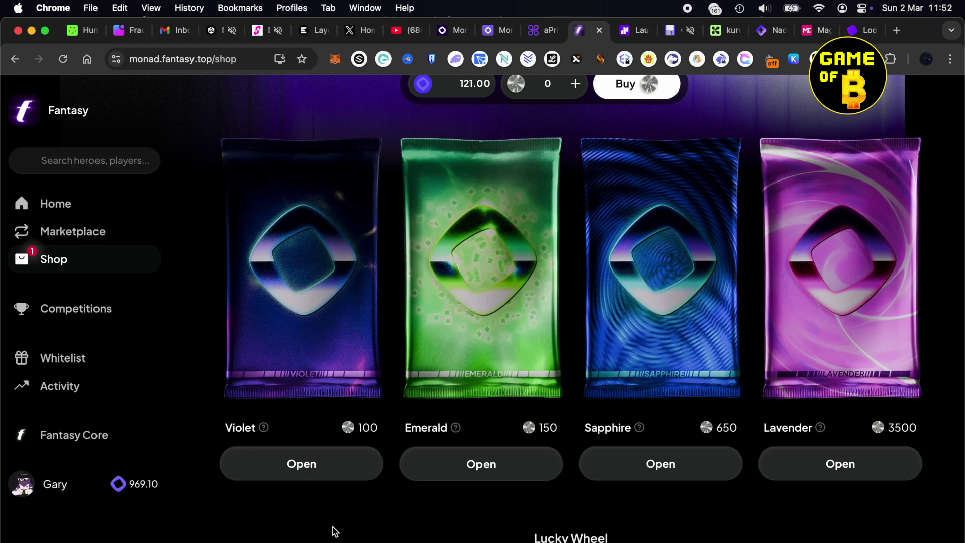
scroll(335, 532, "up", 2)
left_click(71, 311)
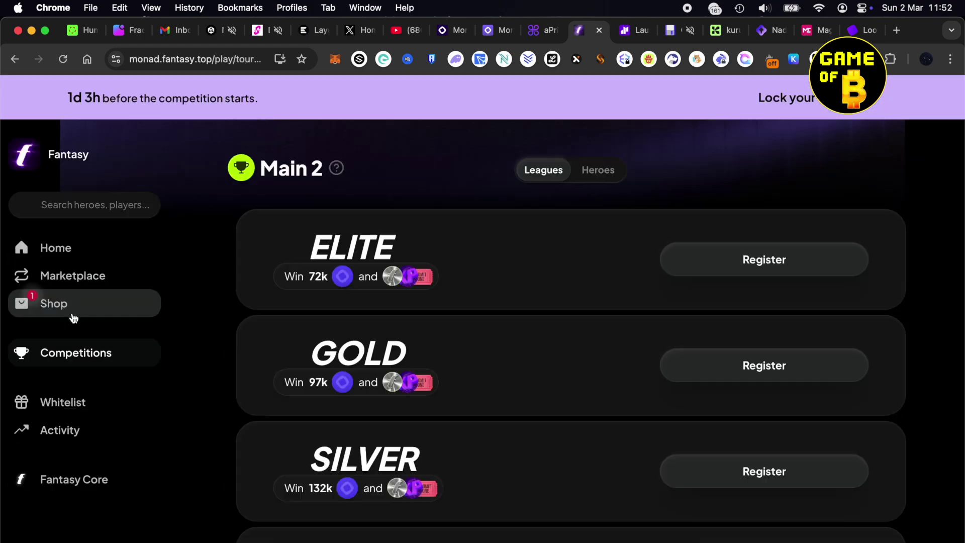
scroll(595, 348, "down", 3)
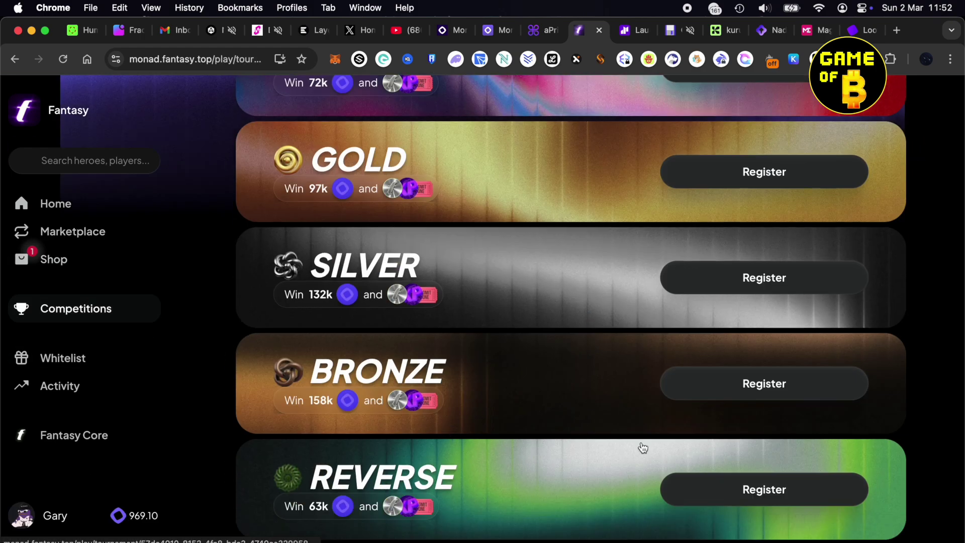
scroll(640, 448, "up", 3)
left_click(748, 429)
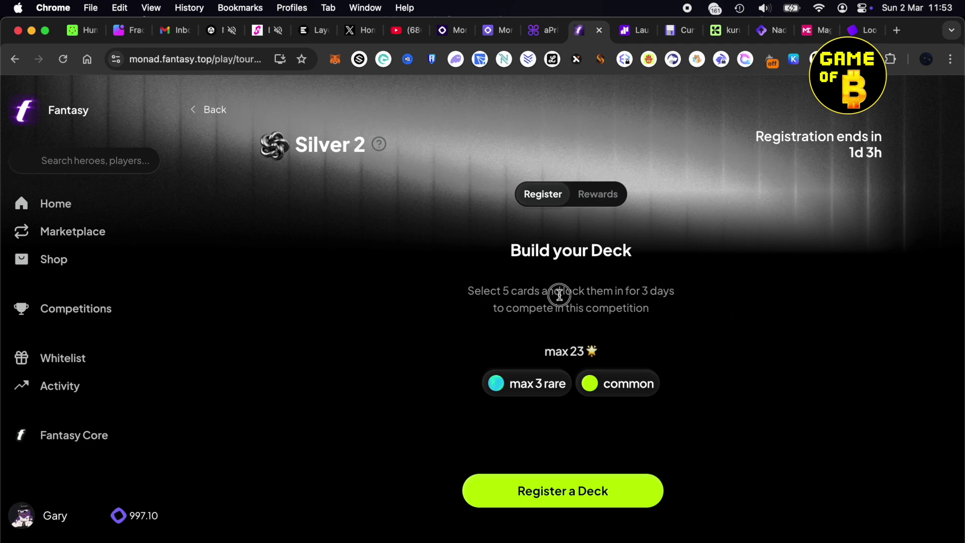
Step: Start registering a deck for Silver 2, add the Russell card, and check the inventory for other usable cards
left_click_drag(560, 291, 675, 302)
left_click(674, 318)
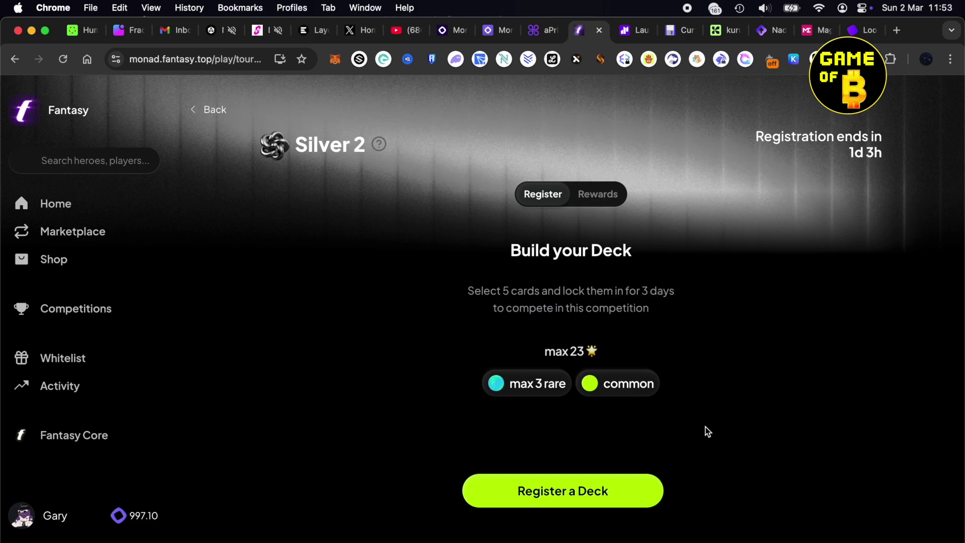
left_click(578, 487)
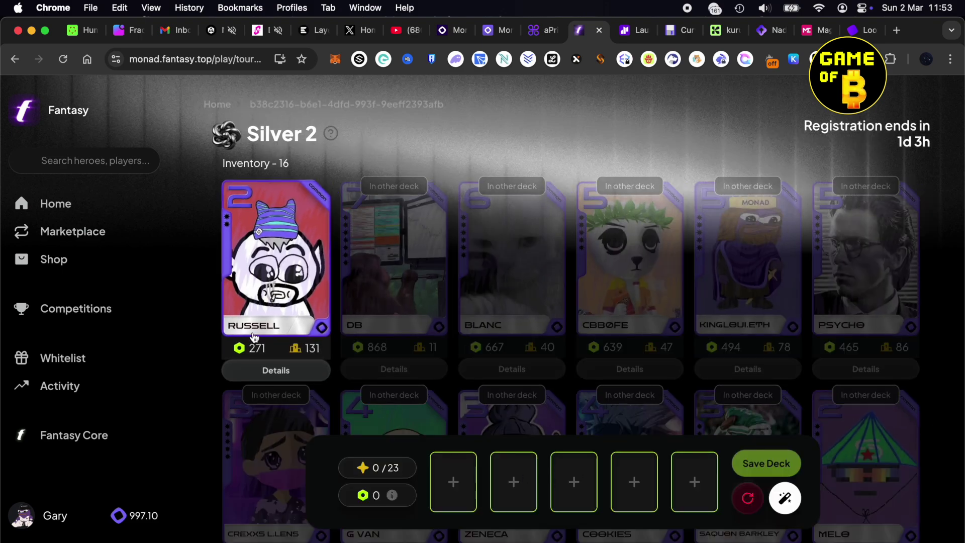
left_click(301, 316)
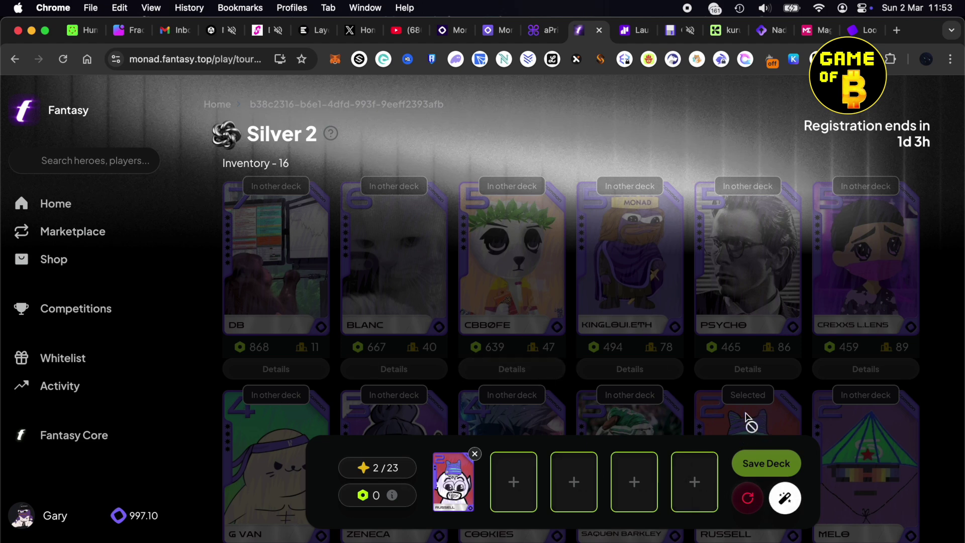
scroll(745, 424, "down", 1)
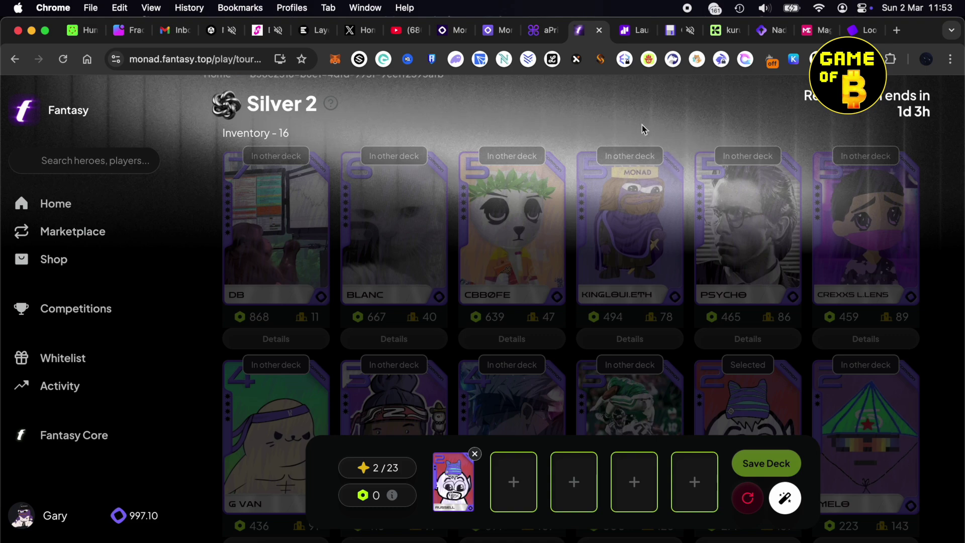
scroll(641, 122, "up", 1)
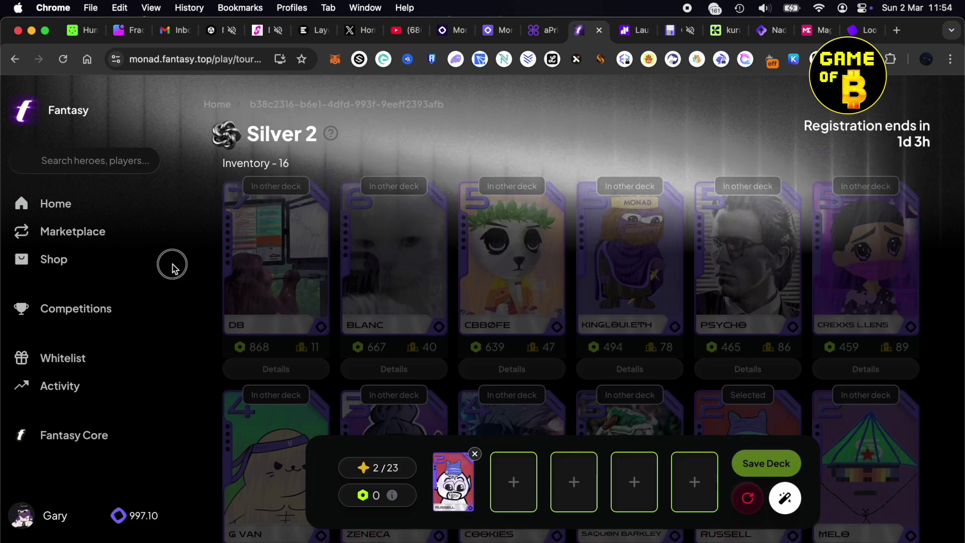
Step: Buy 200 fragments for 107 fMON in the Fantasy shop and claim the purchased fragments
left_click(82, 270)
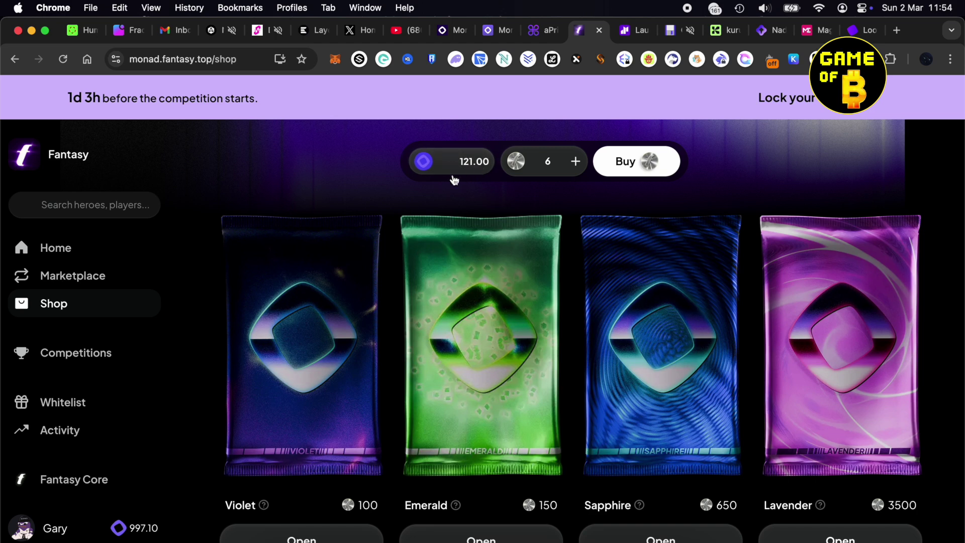
scroll(411, 183, "down", 1)
scroll(411, 183, "up", 1)
left_click(562, 164)
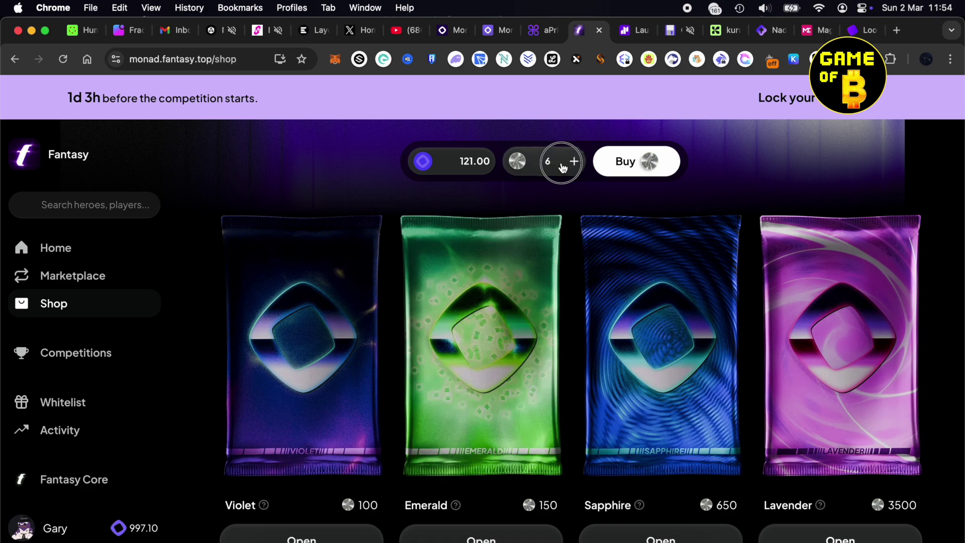
left_click_drag(366, 408, 383, 405)
left_click(468, 460)
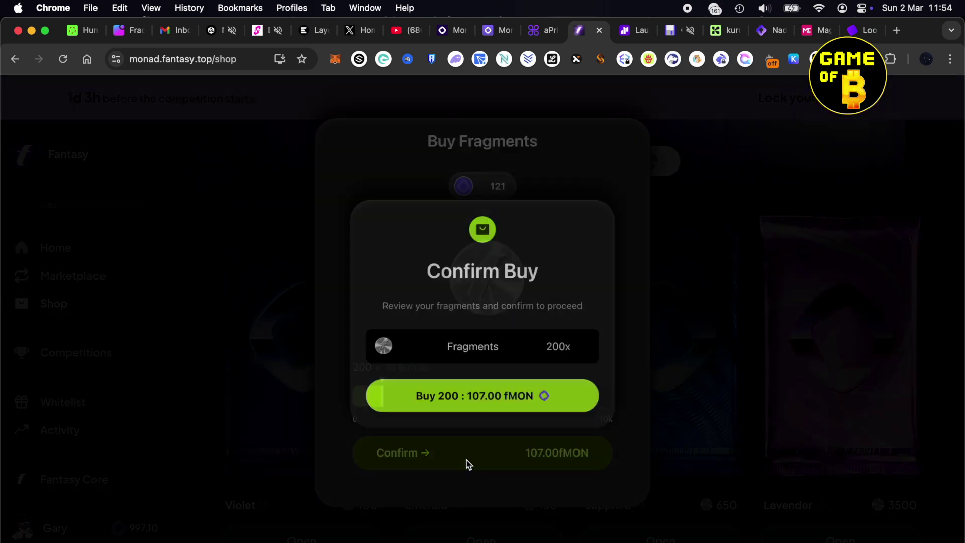
left_click(510, 405)
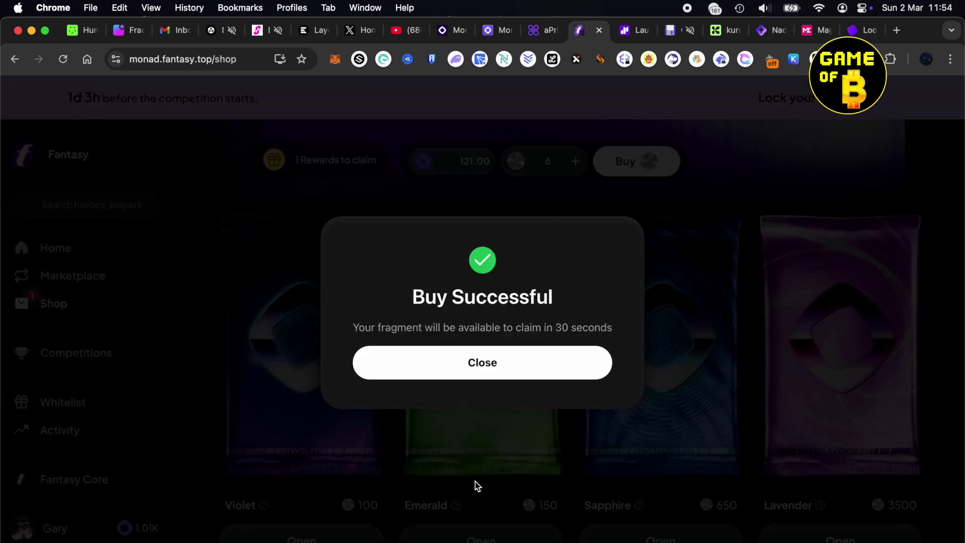
left_click(562, 377)
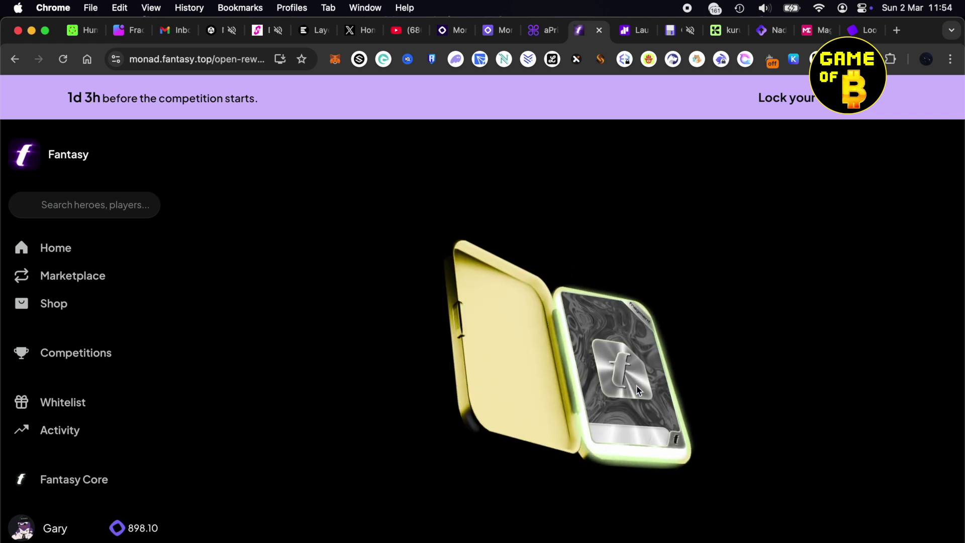
left_click(605, 376)
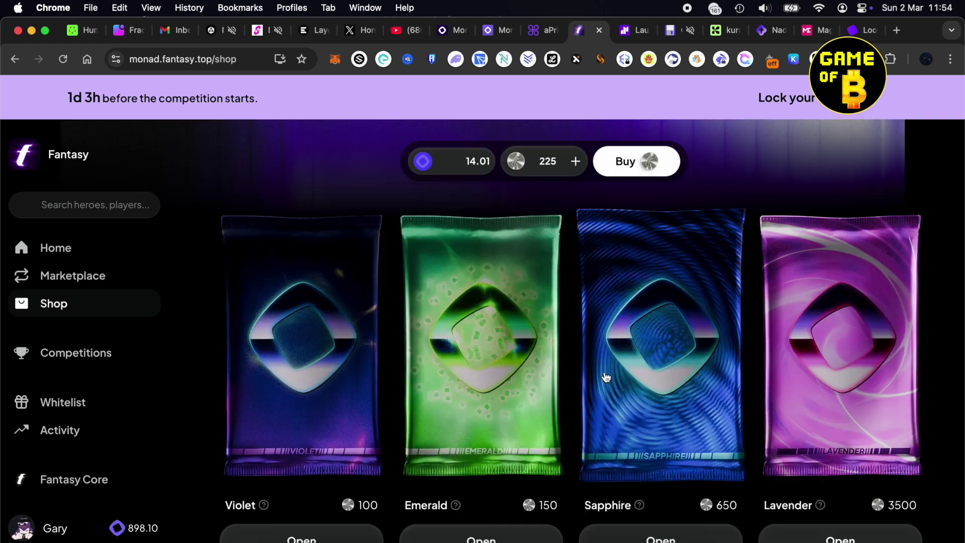
Step: Buy one Emerald pack for 150 fragments in the Fantasy shop, close the confirmation, and check the pack's claim status
scroll(510, 386, "down", 3)
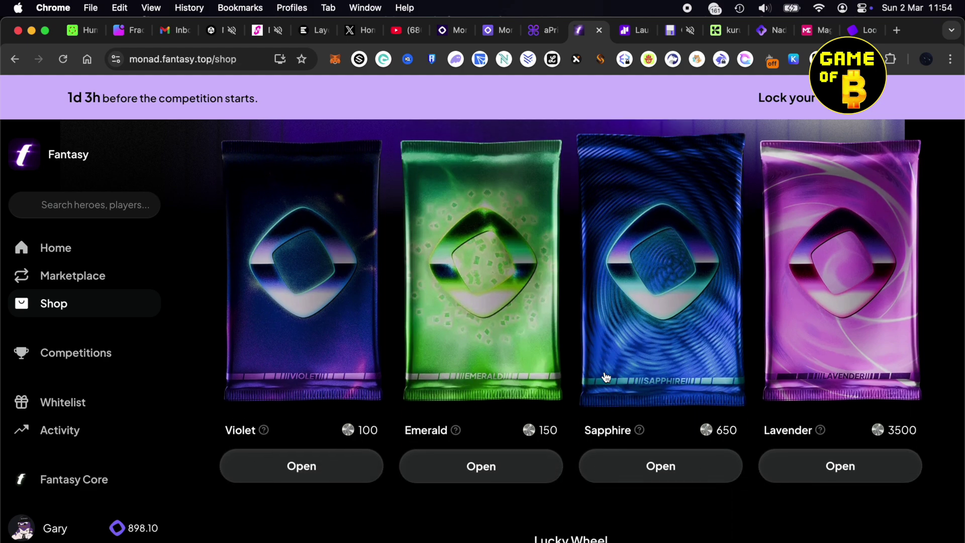
scroll(502, 347, "up", 3)
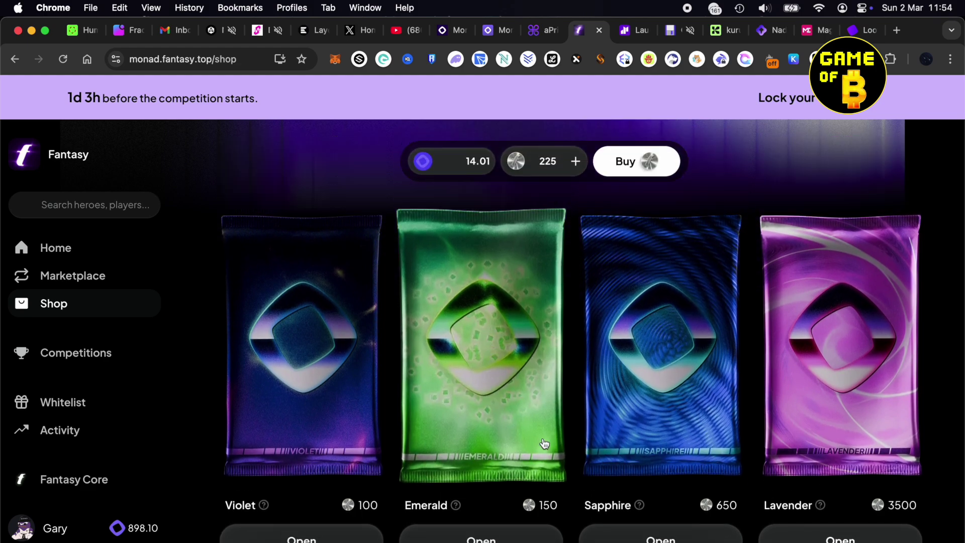
scroll(532, 226, "down", 5)
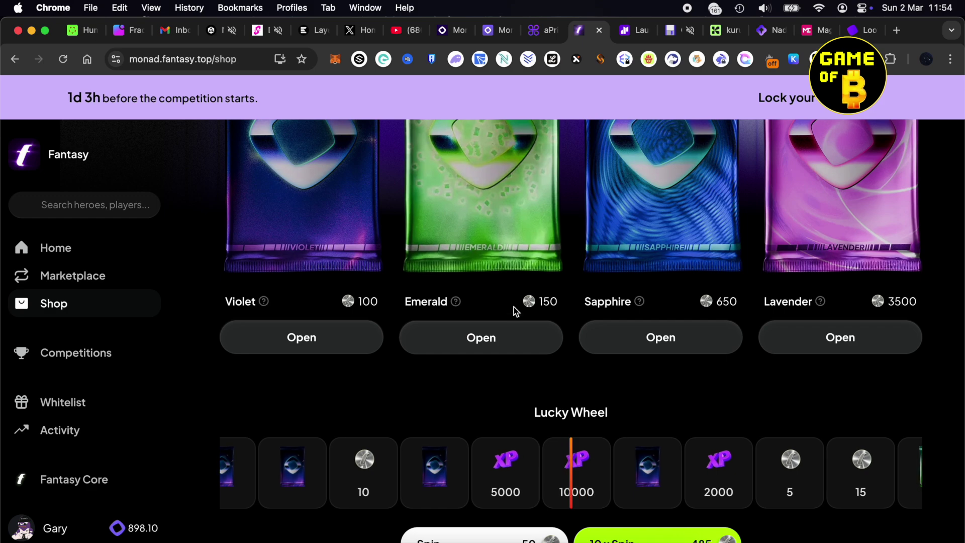
left_click(472, 336)
left_click(536, 443)
left_click(536, 405)
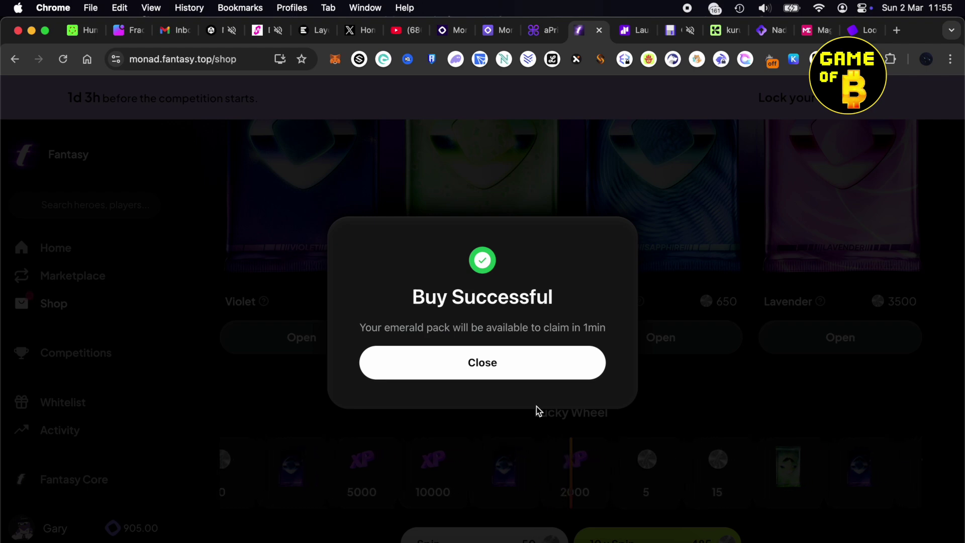
left_click(541, 367)
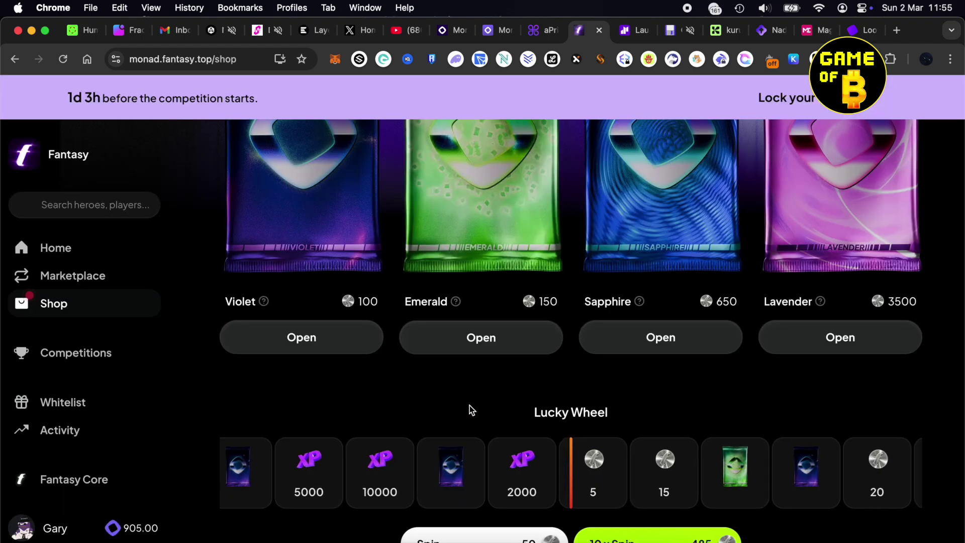
scroll(470, 405, "up", 4)
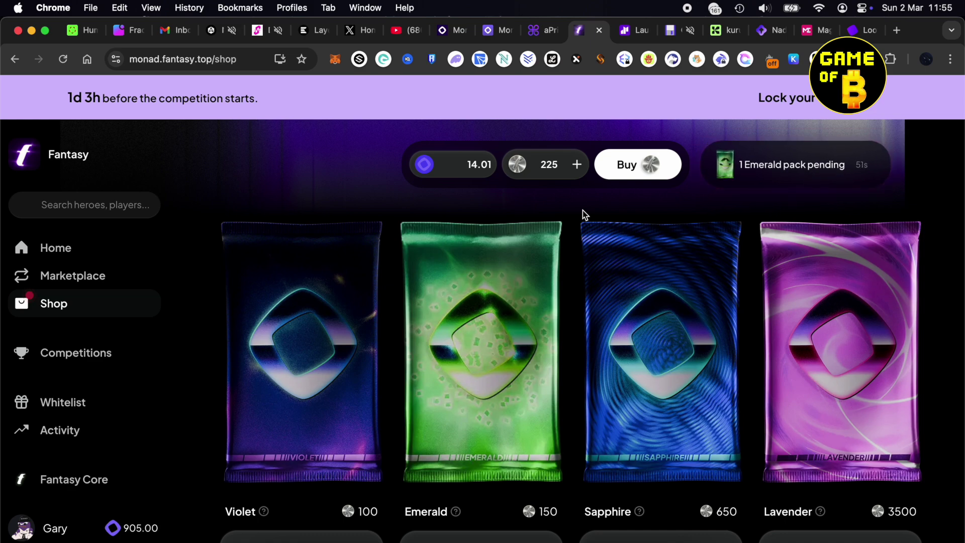
Step: Switch to DeMask and look over the DeMask Mint Pass on the Launchpad and the Liquidity Pools list
left_click(630, 30)
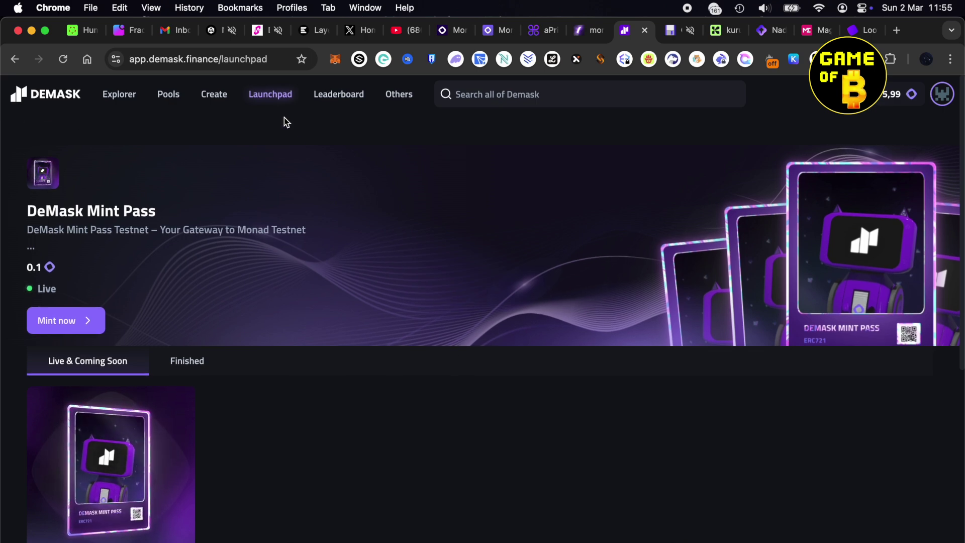
scroll(245, 304, "down", 5)
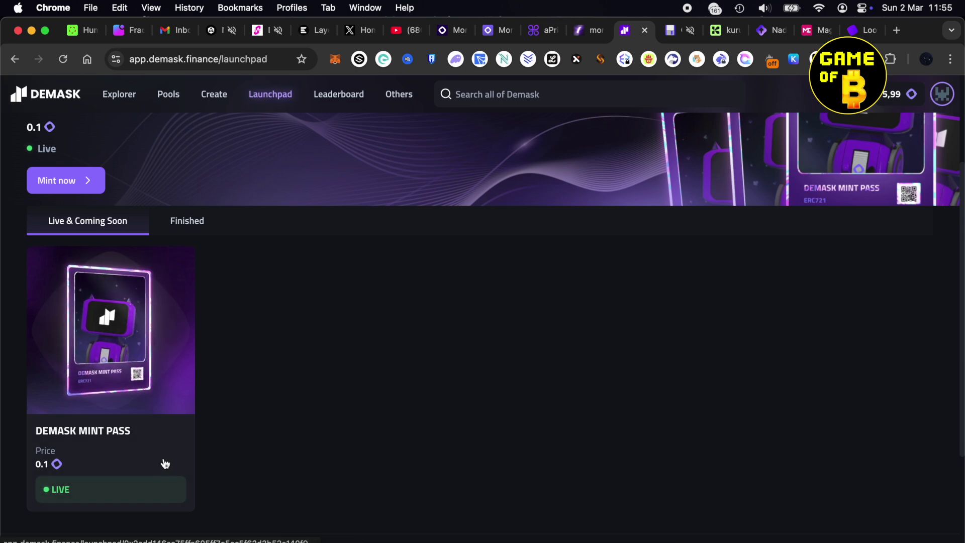
scroll(163, 461, "up", 3)
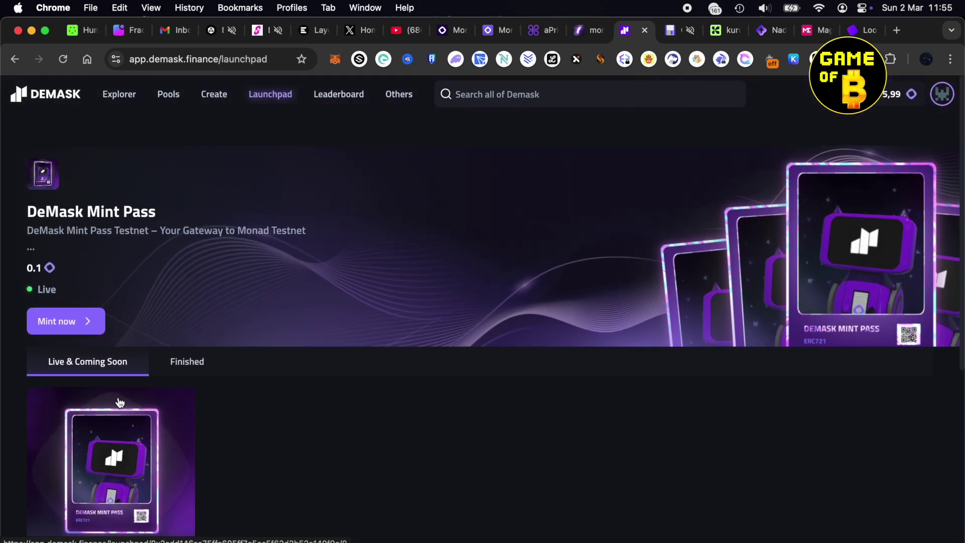
left_click(168, 95)
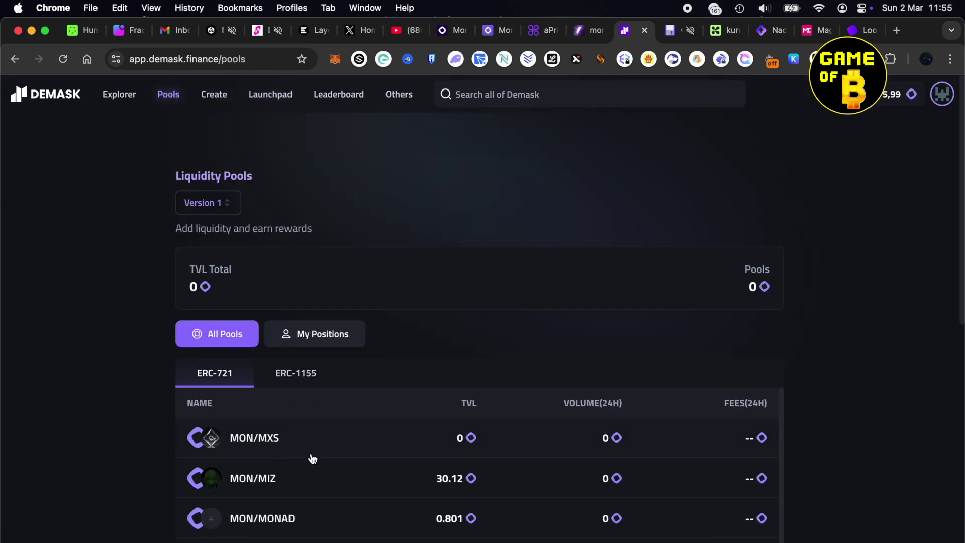
left_click(400, 94)
left_click(260, 100)
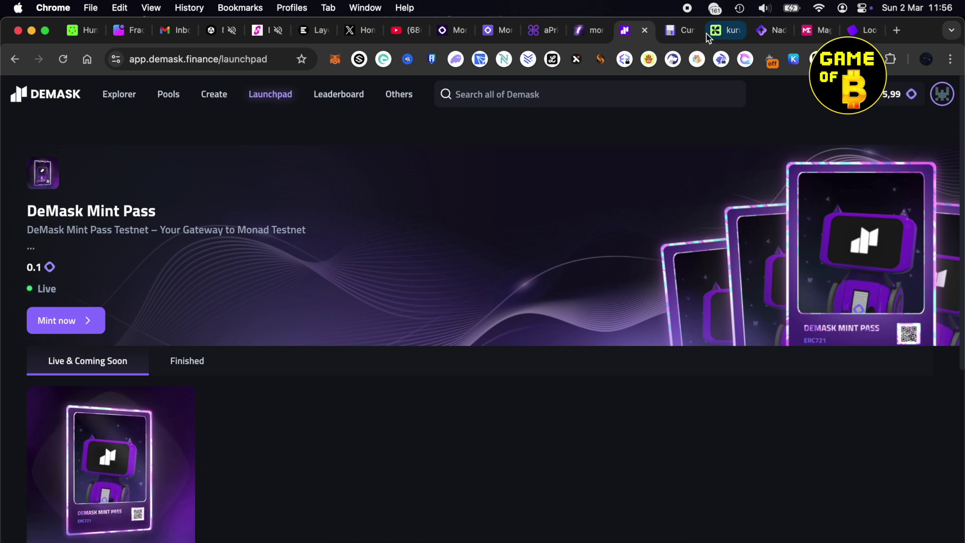
Step: Switch to Curvance and deposit 0.1 MON to refill gas for the Pump 4 Gains game
left_click(682, 31)
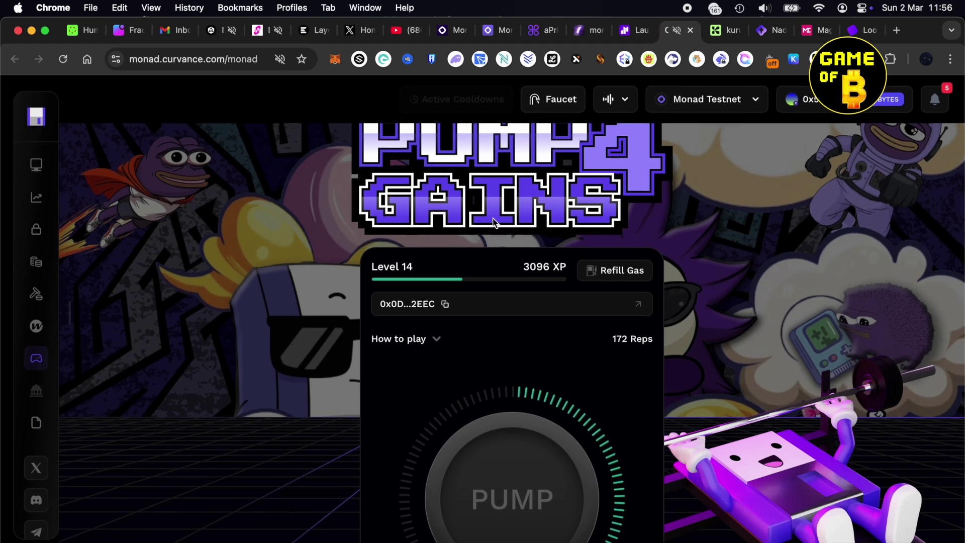
left_click(612, 280)
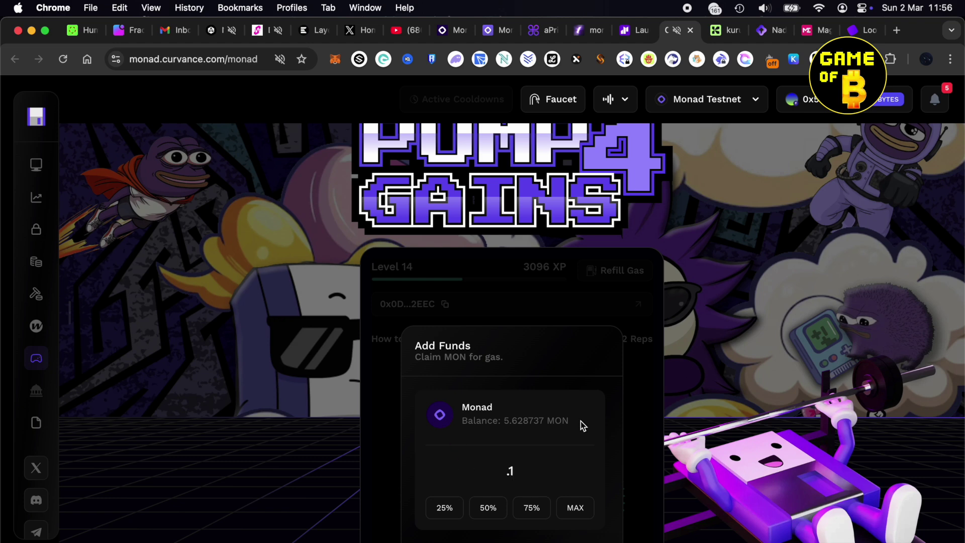
key("super+minus")
key("super+minus")
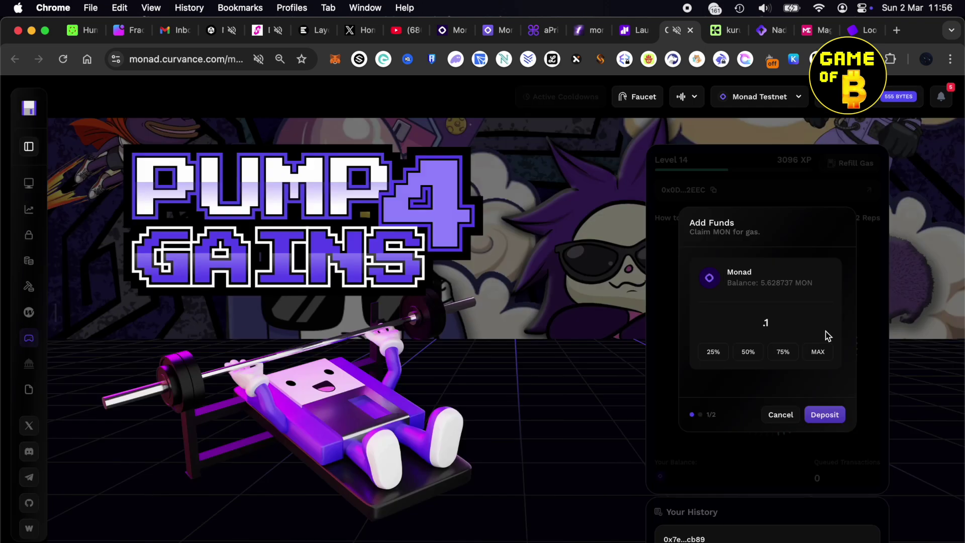
left_click(819, 415)
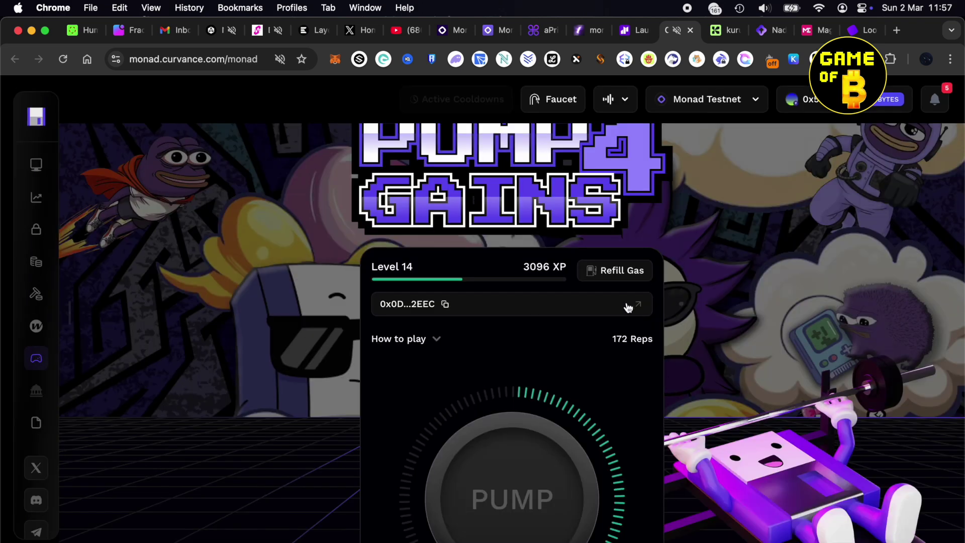
Step: Review the Monad Tasks checklist in Curvance's notifications and open the market page from one of its tasks
scroll(574, 379, "down", 2)
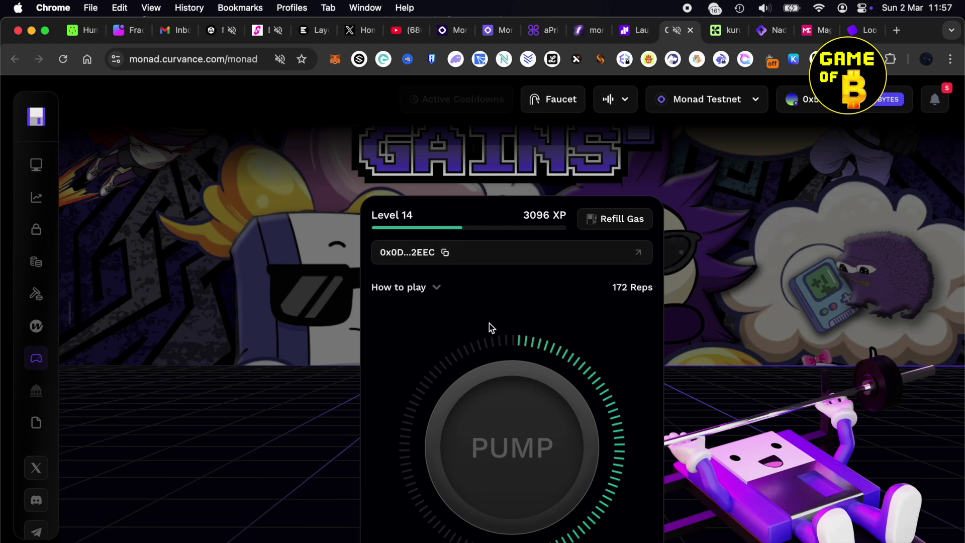
scroll(520, 377, "down", 1)
scroll(519, 376, "up", 2)
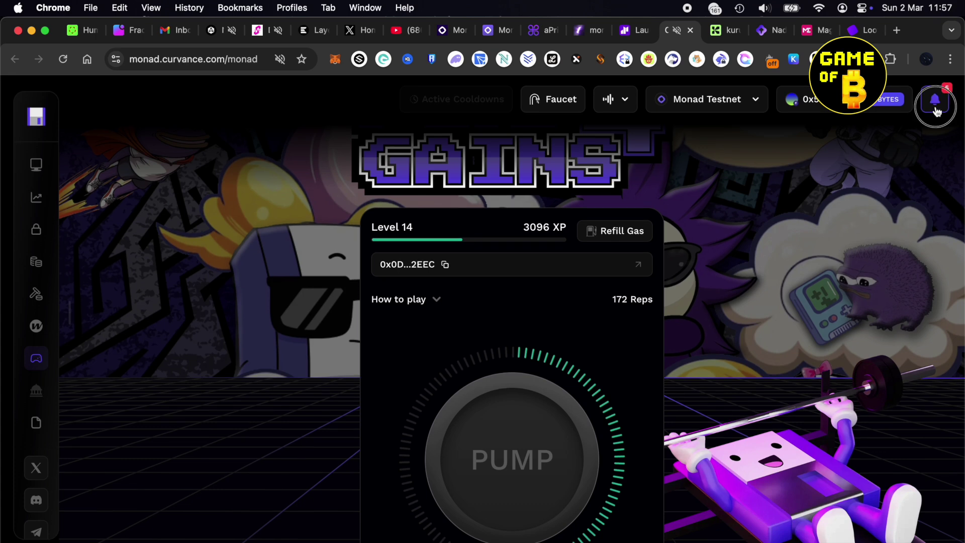
left_click(936, 103)
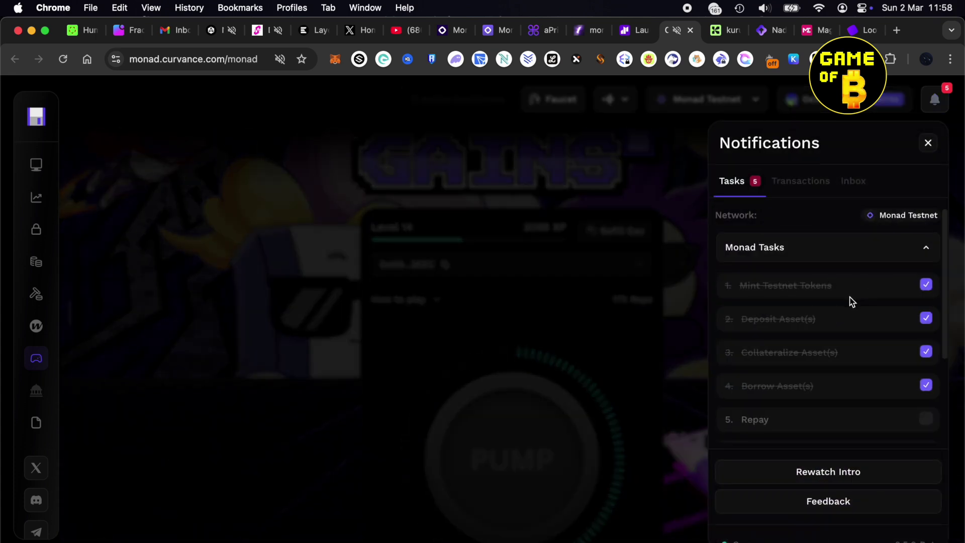
scroll(871, 318, "down", 5)
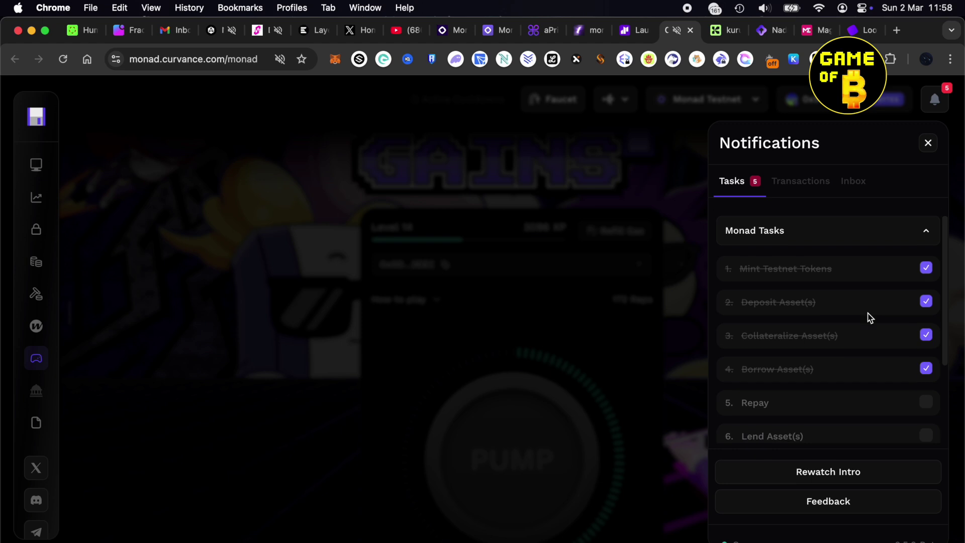
scroll(870, 318, "up", 5)
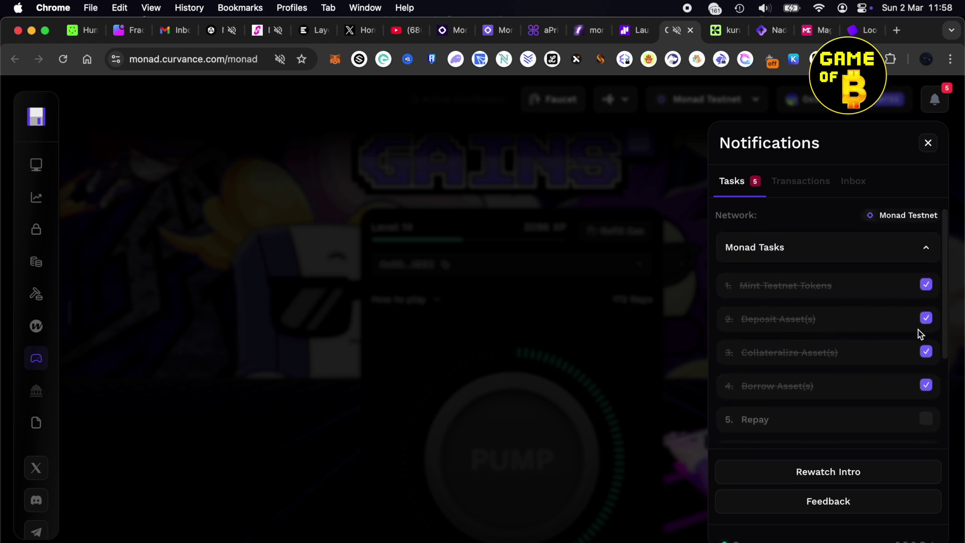
scroll(715, 323, "down", 1)
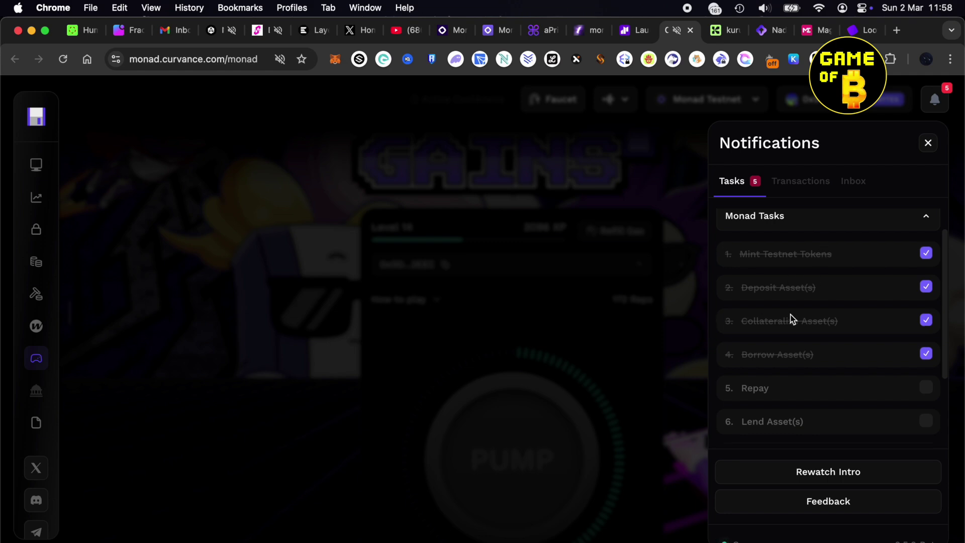
scroll(792, 319, "down", 2)
left_click(789, 327)
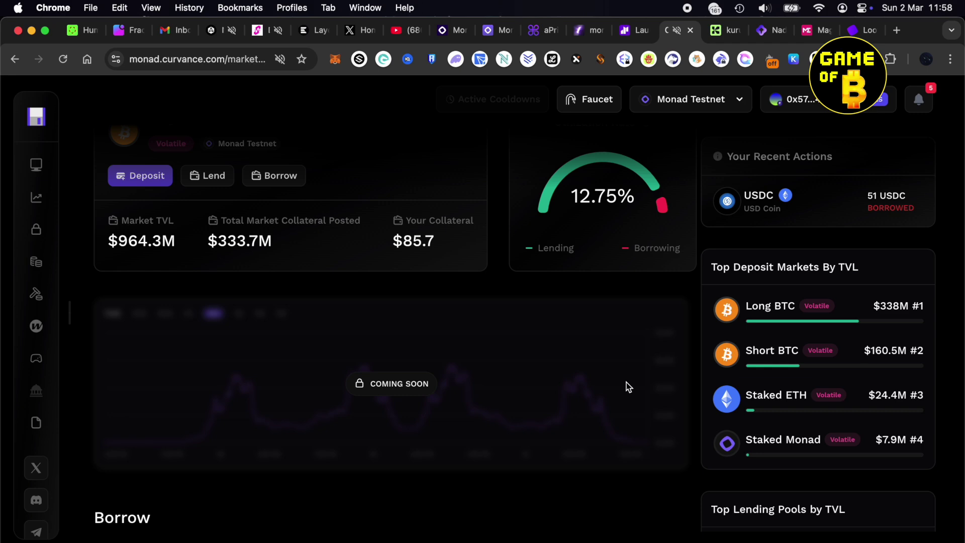
scroll(628, 388, "down", 3)
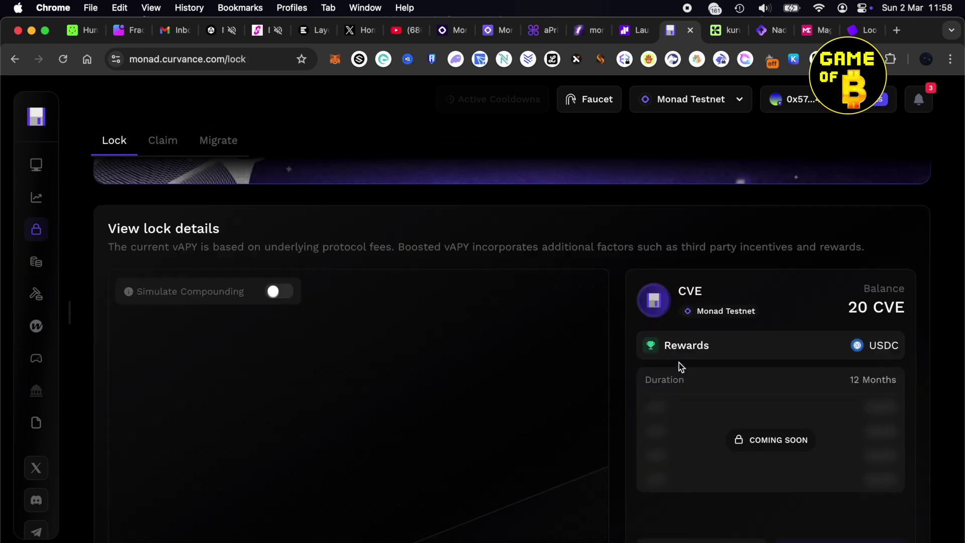
Step: Set up a 12-month lock of 75% of the CVE balance, 15.00 CVE, and approve the spending in MetaMask
scroll(681, 367, "down", 3)
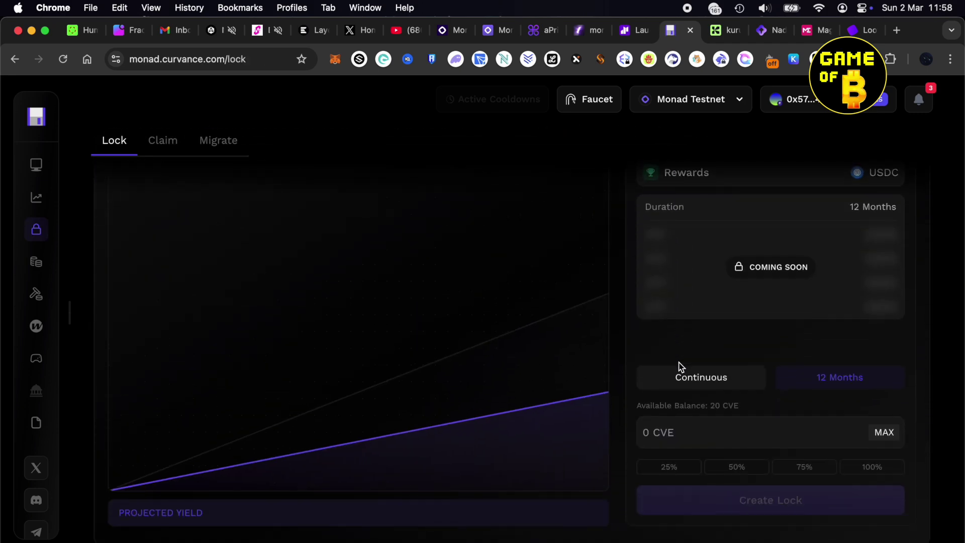
scroll(681, 366, "down", 2)
left_click(805, 421)
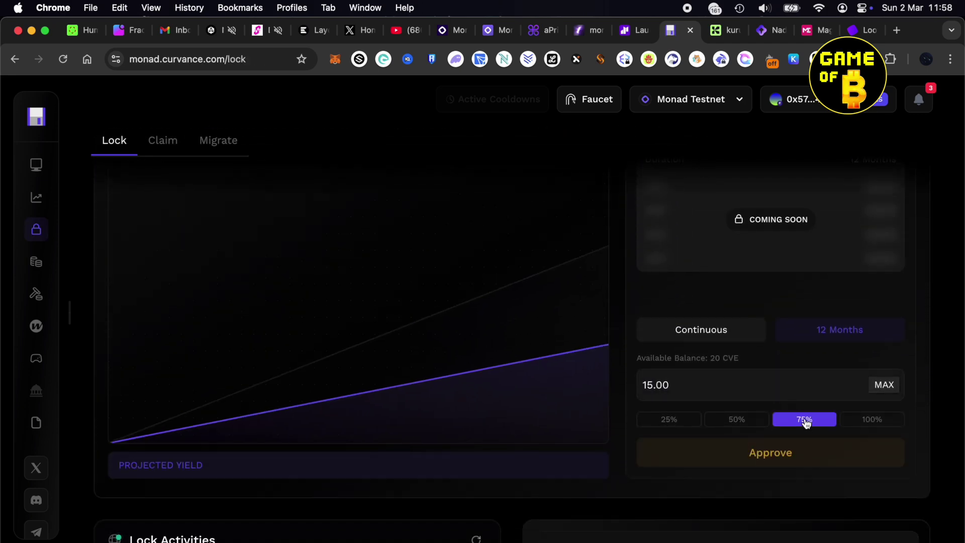
left_click(760, 454)
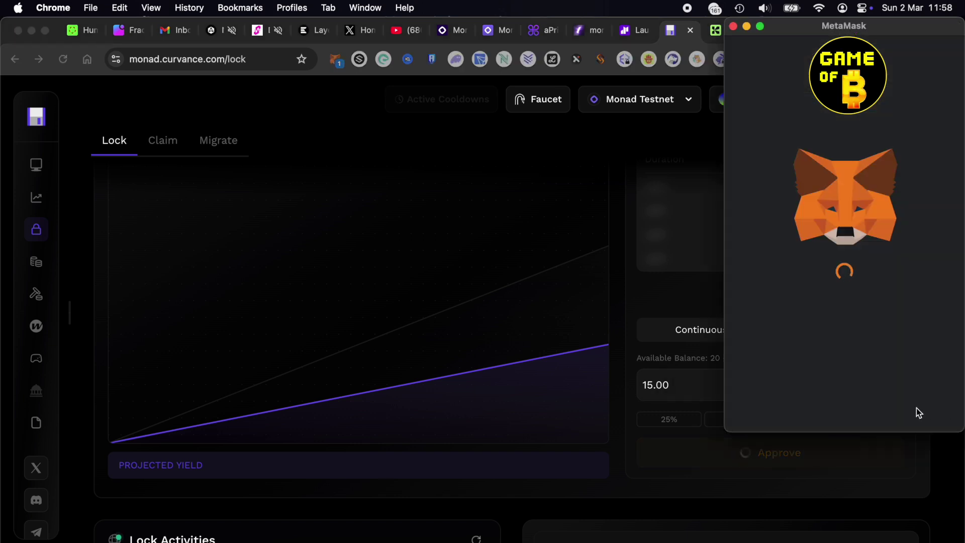
left_click(913, 411)
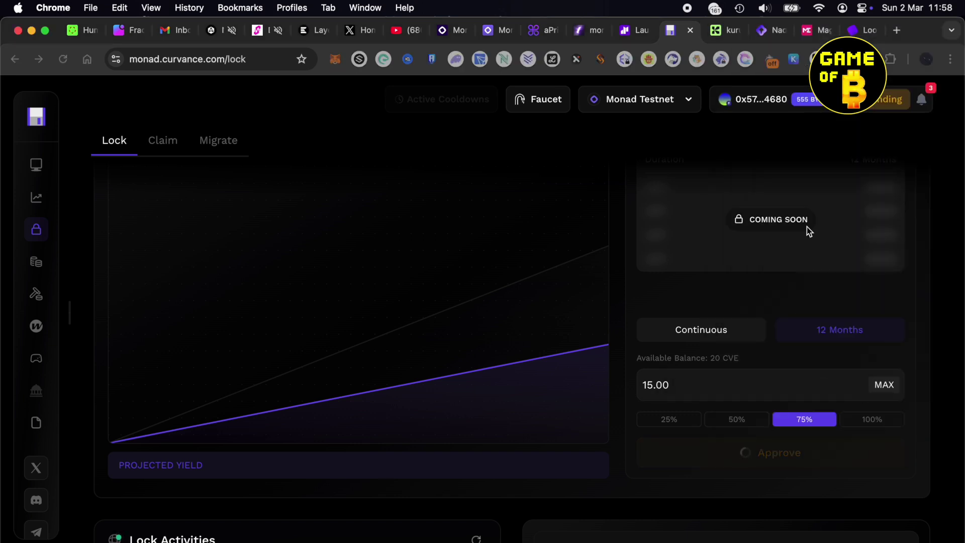
Step: Check the Monad Tasks checklist for the remaining Curvance tasks and close the notifications
left_click(921, 99)
scroll(808, 368, "down", 3)
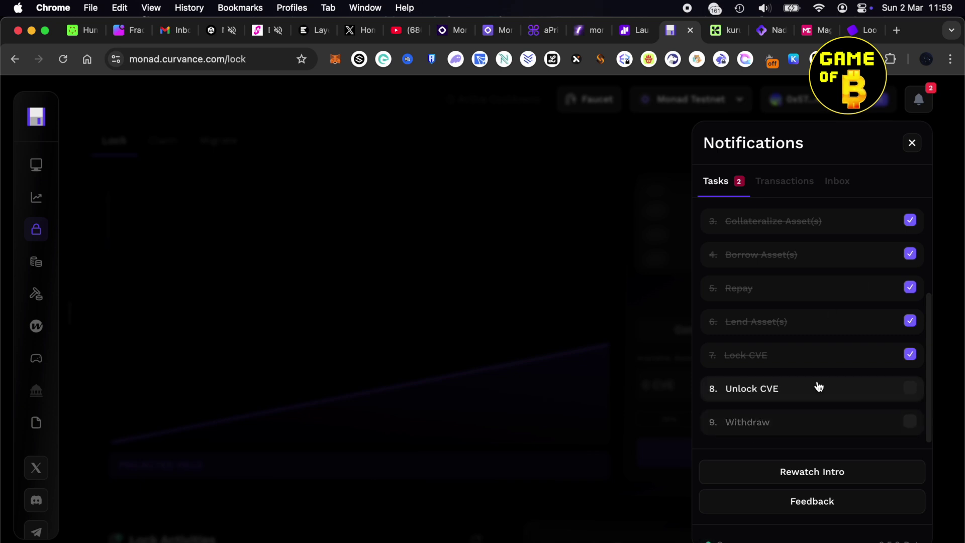
scroll(818, 385, "up", 2)
scroll(818, 385, "down", 2)
left_click(631, 302)
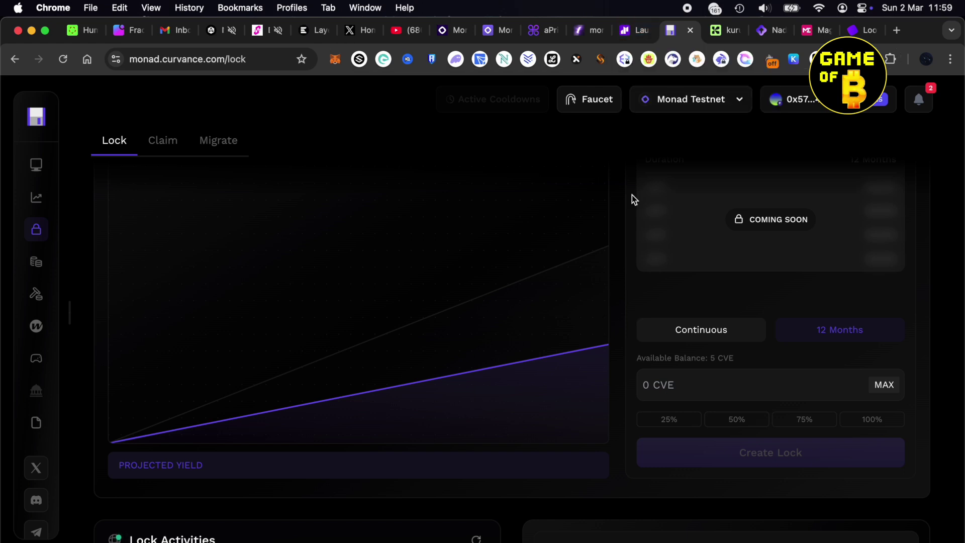
Step: Switch to Kuru, open the avatar editor, and look through the Body, Eyes, Head, Shirt and Handle trait options
left_click(719, 32)
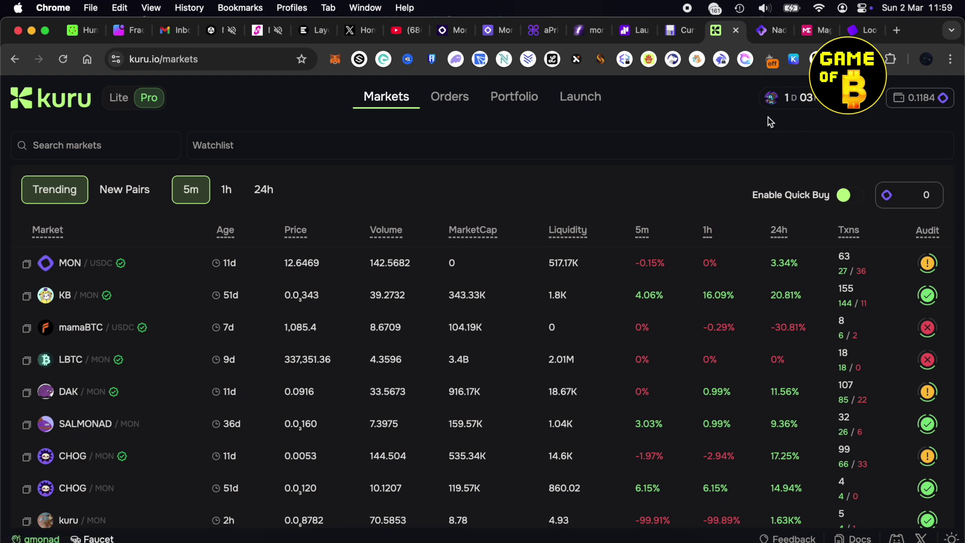
left_click(814, 103)
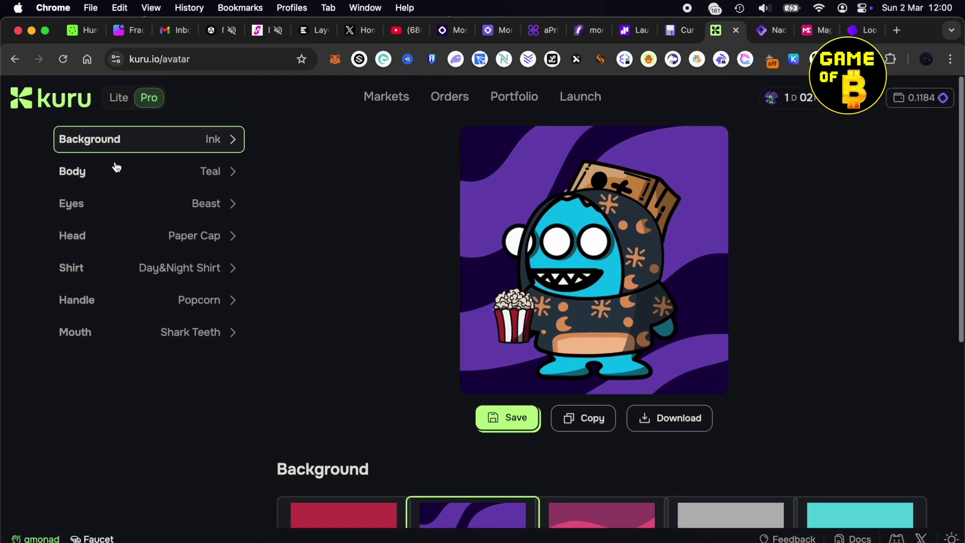
left_click(113, 172)
left_click(96, 204)
left_click(107, 242)
left_click(109, 274)
left_click(180, 308)
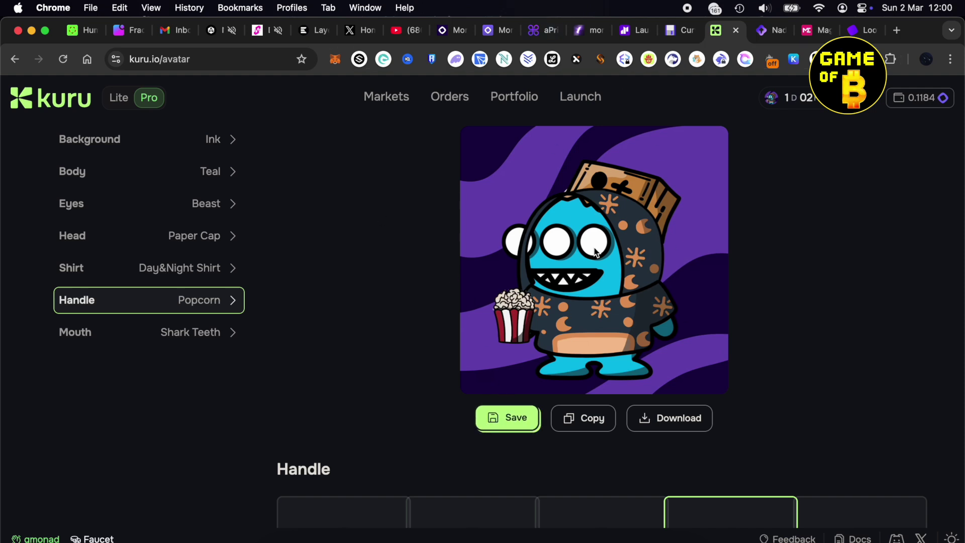
Step: Look over Kuru's Markets, Orders, Portfolio and Launch pages, and return to the avatar editor
left_click(405, 99)
left_click(452, 99)
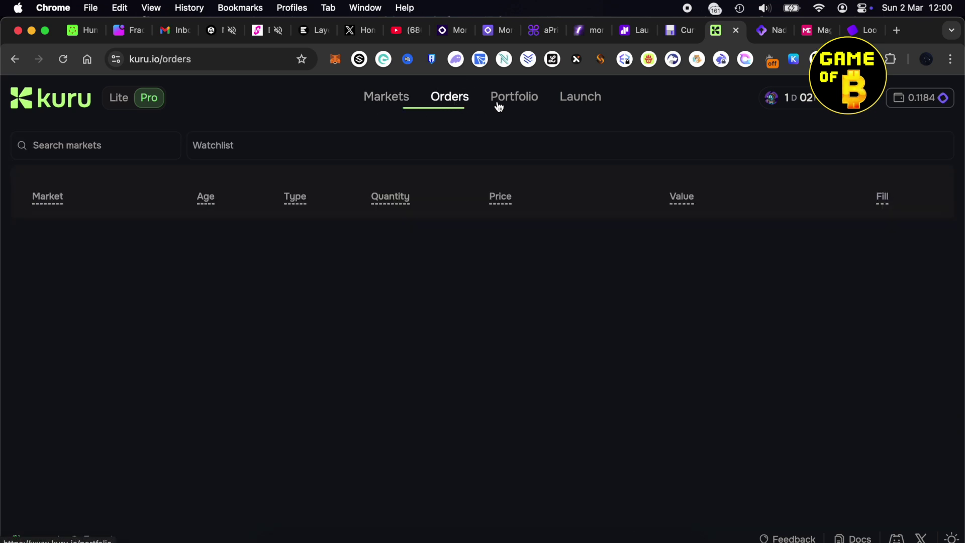
left_click(523, 101)
left_click(565, 103)
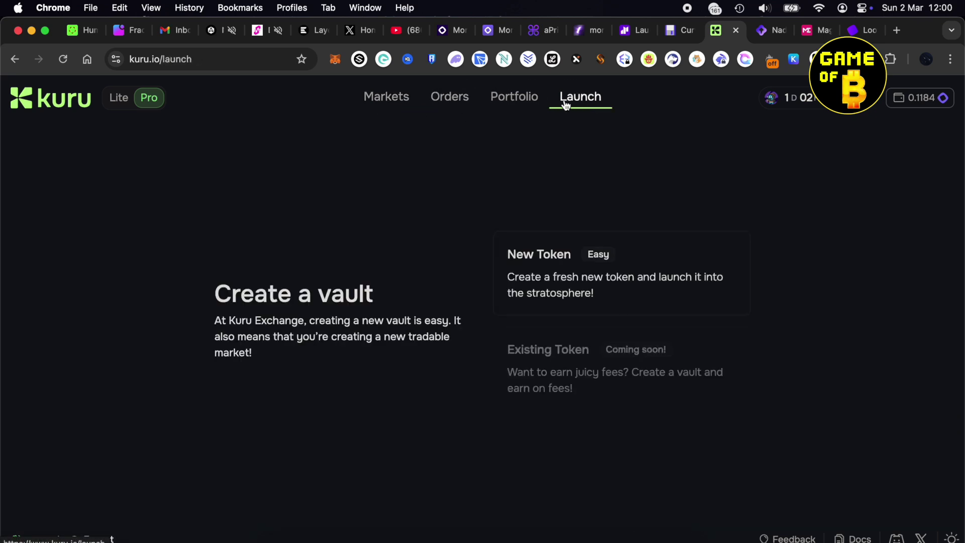
left_click(521, 103)
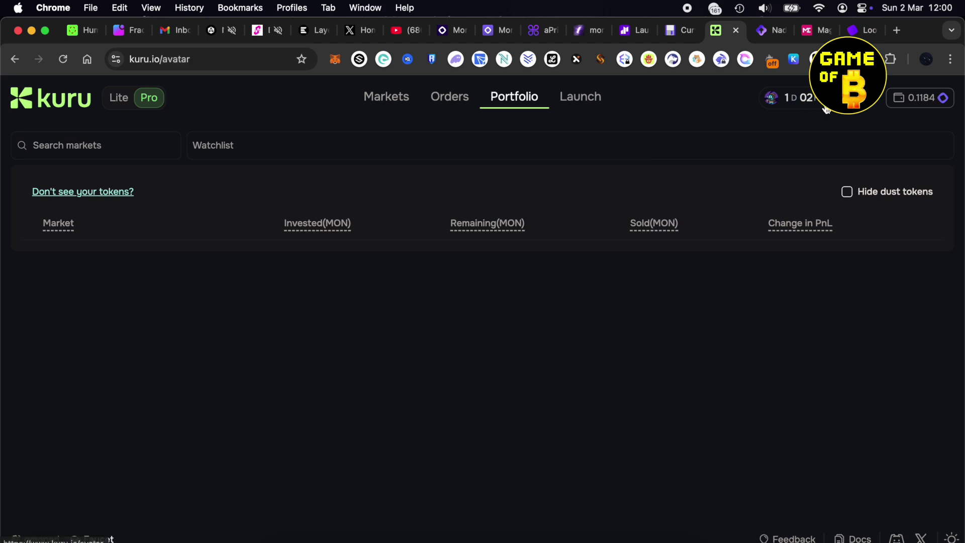
left_click(805, 99)
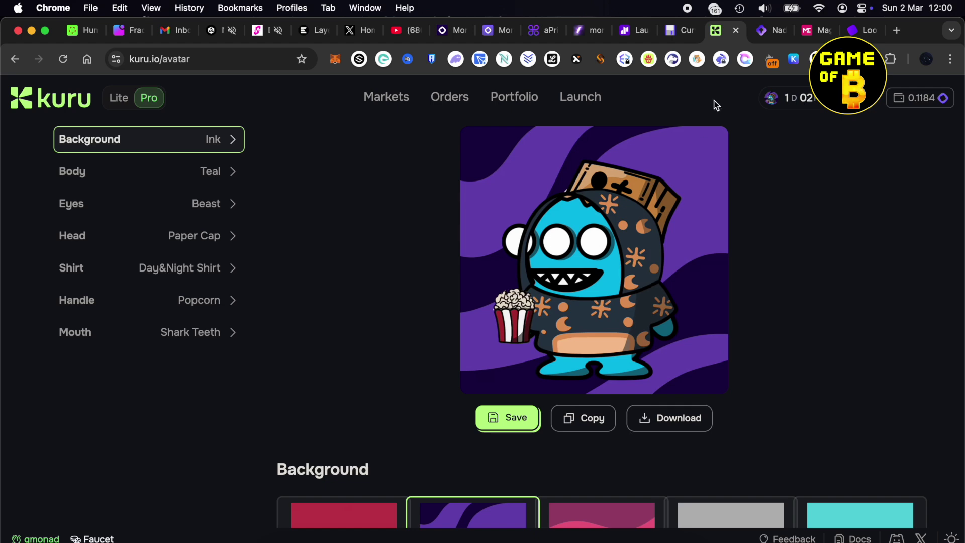
Step: Switch to Nad.fun and examine the Create Coin form's required fields and deployment cost
left_click(772, 32)
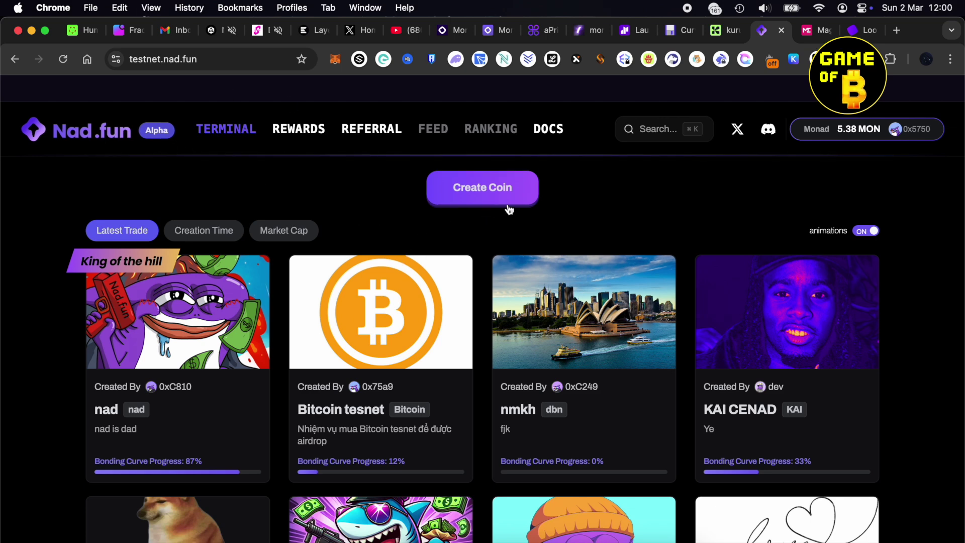
left_click(490, 200)
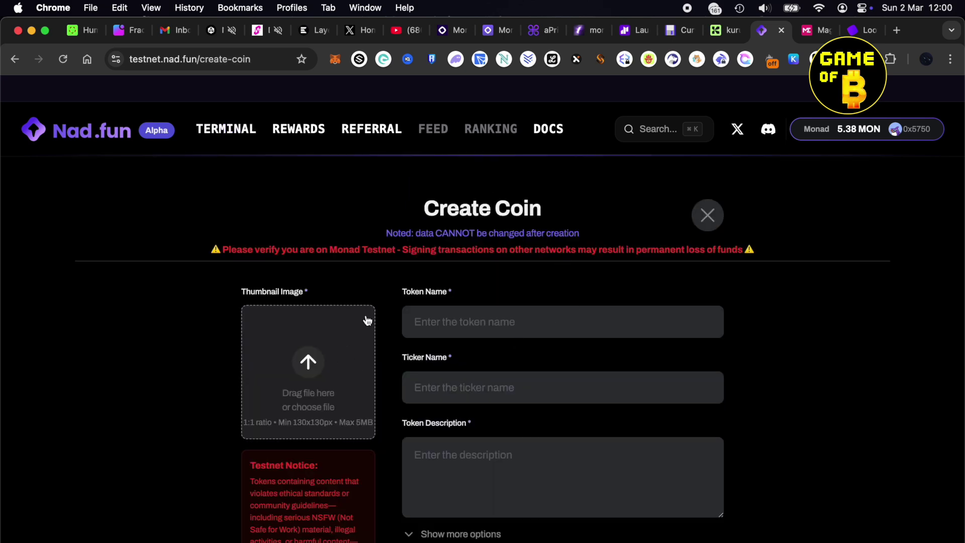
scroll(346, 340, "down", 1)
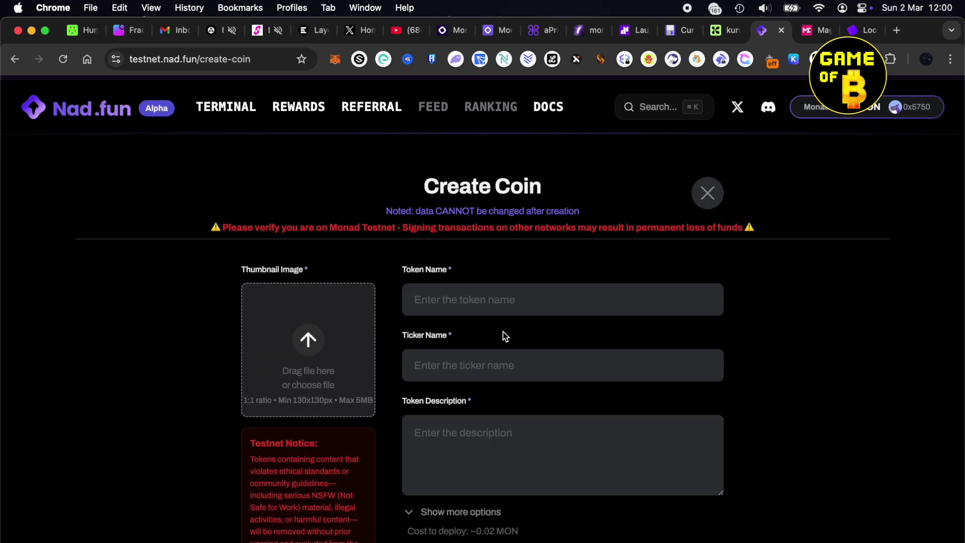
scroll(528, 316, "down", 5)
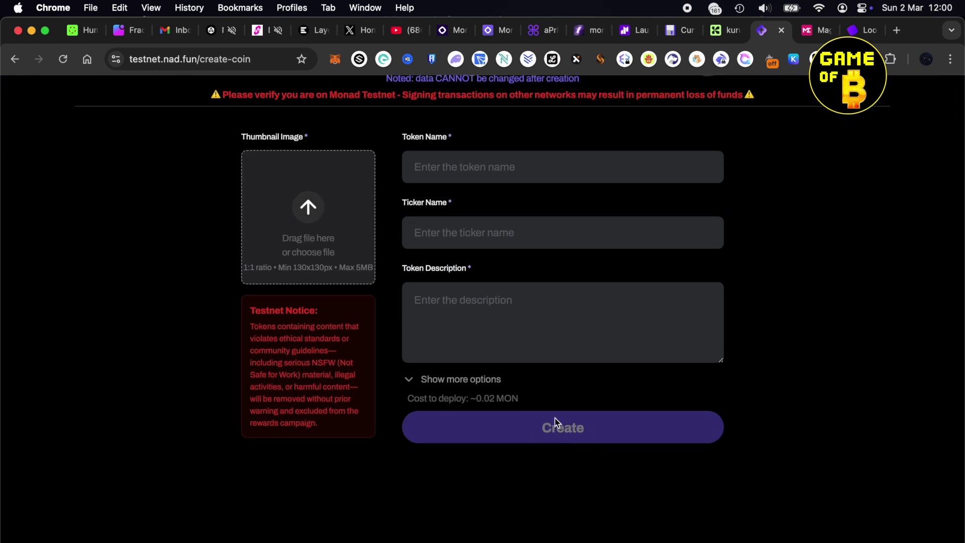
scroll(553, 445, "up", 6)
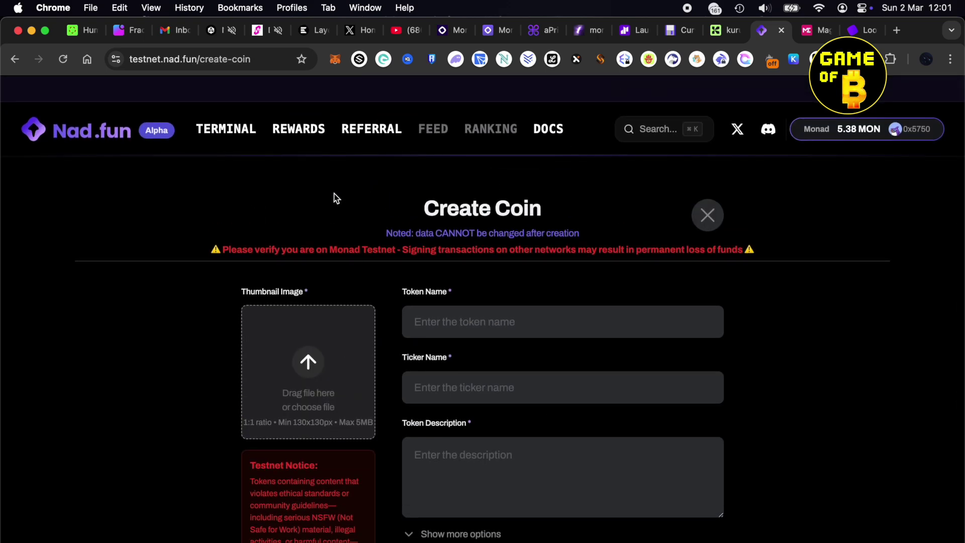
Step: Examine the missions, top rewards and referral program on Nad.fun's Season 0 rewards page
left_click(297, 133)
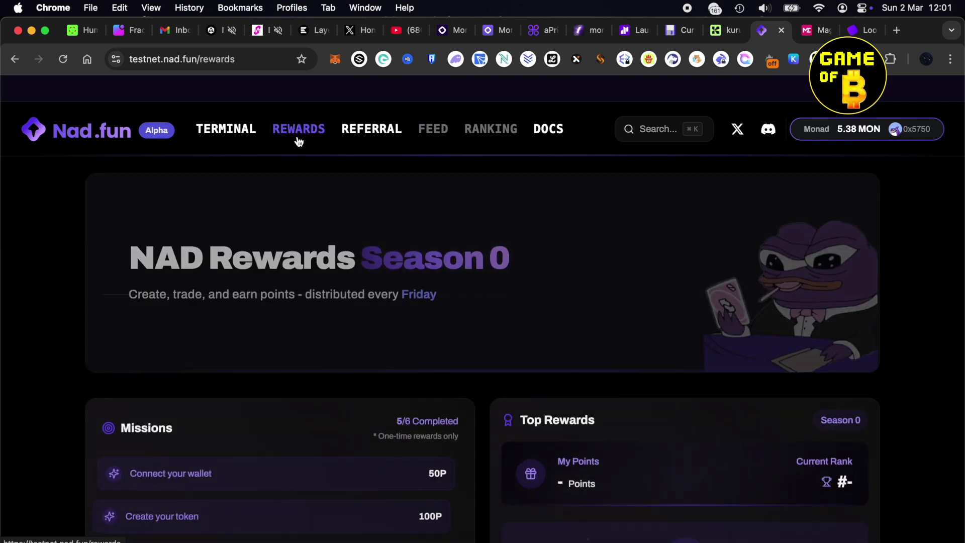
scroll(425, 358, "down", 5)
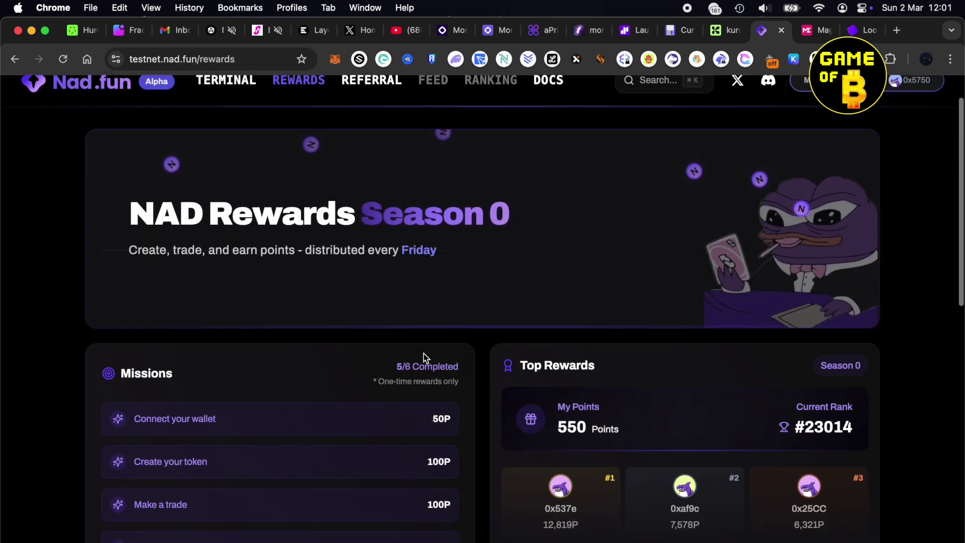
scroll(301, 363, "down", 1)
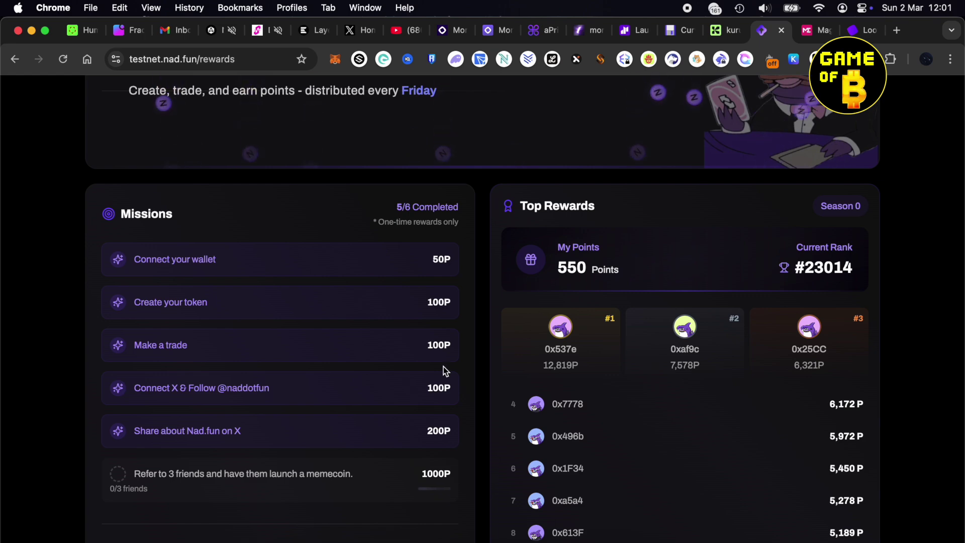
scroll(442, 371, "down", 5)
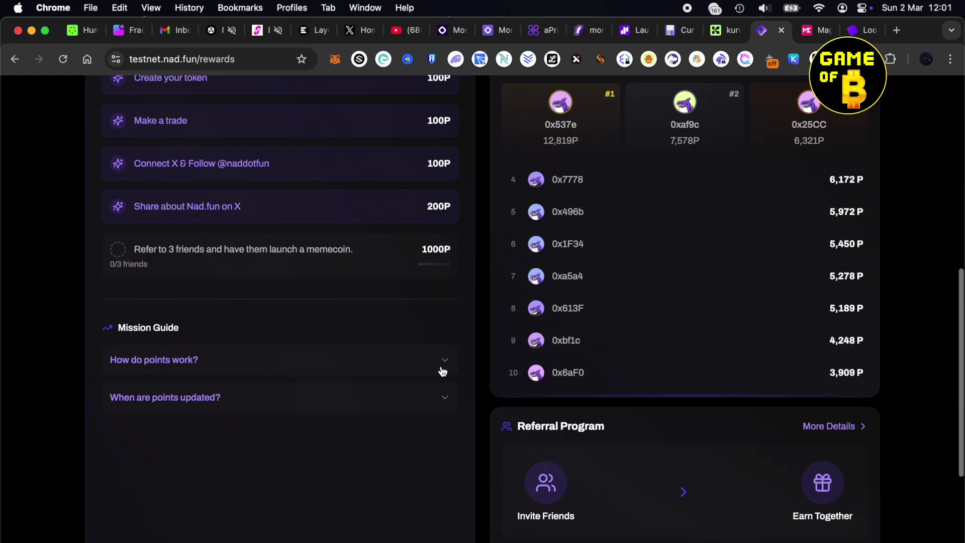
scroll(442, 371, "up", 10)
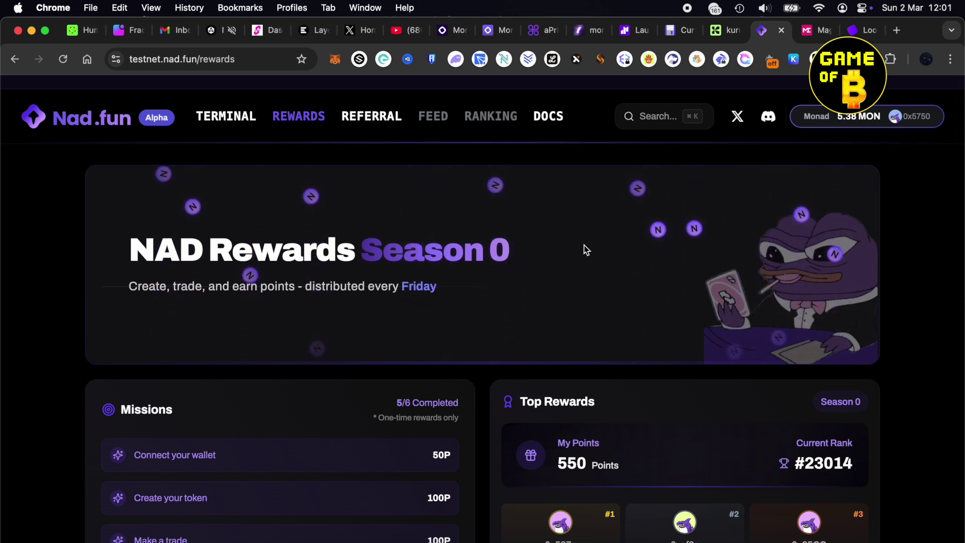
Step: Switch to Magic Eden's Monad Testnet mint terminal and look through the trending NFT collections
scroll(505, 286, "up", 1)
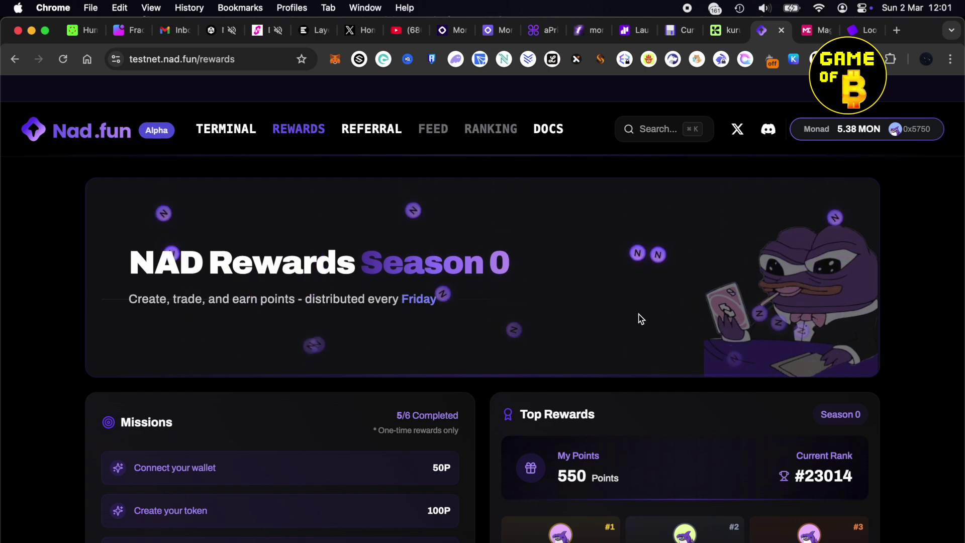
left_click(815, 31)
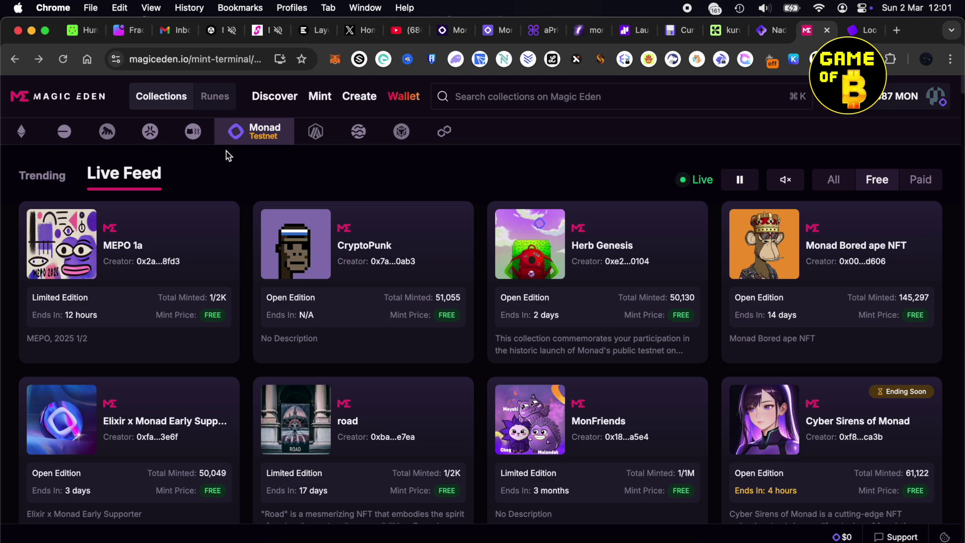
left_click(44, 182)
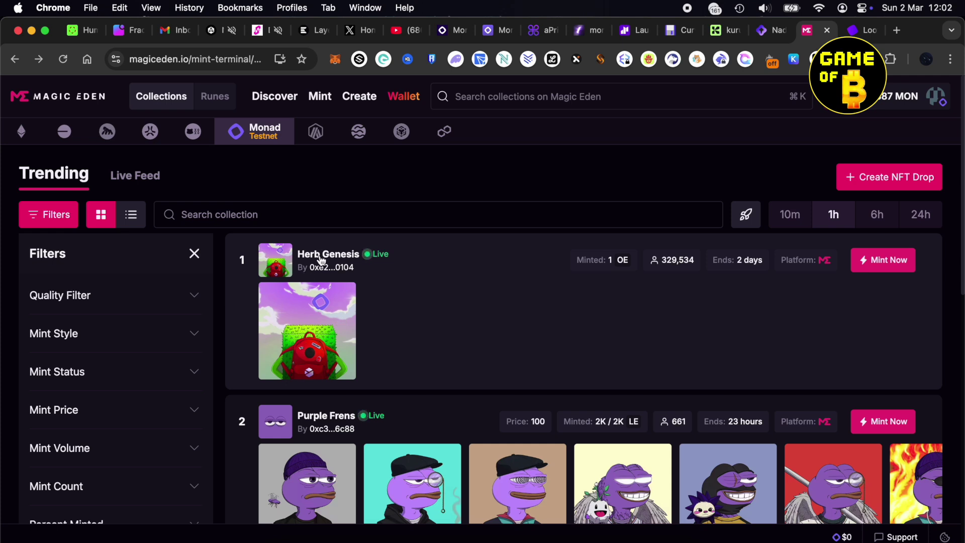
scroll(534, 290, "down", 5)
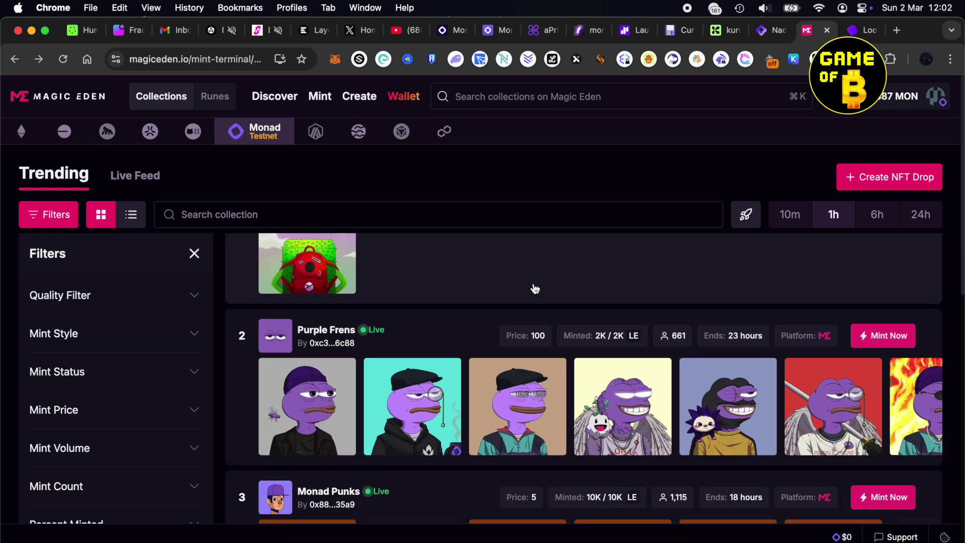
scroll(536, 288, "up", 3)
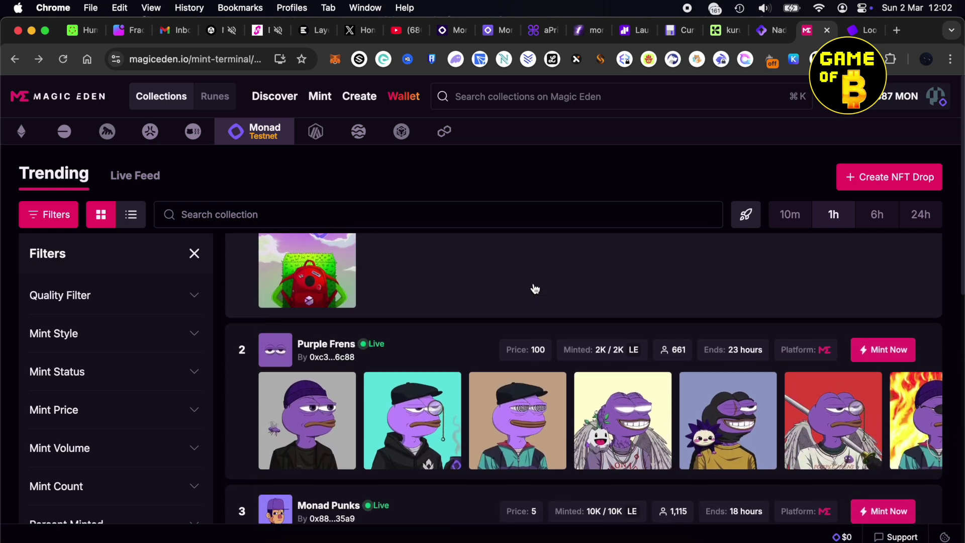
scroll(536, 288, "up", 2)
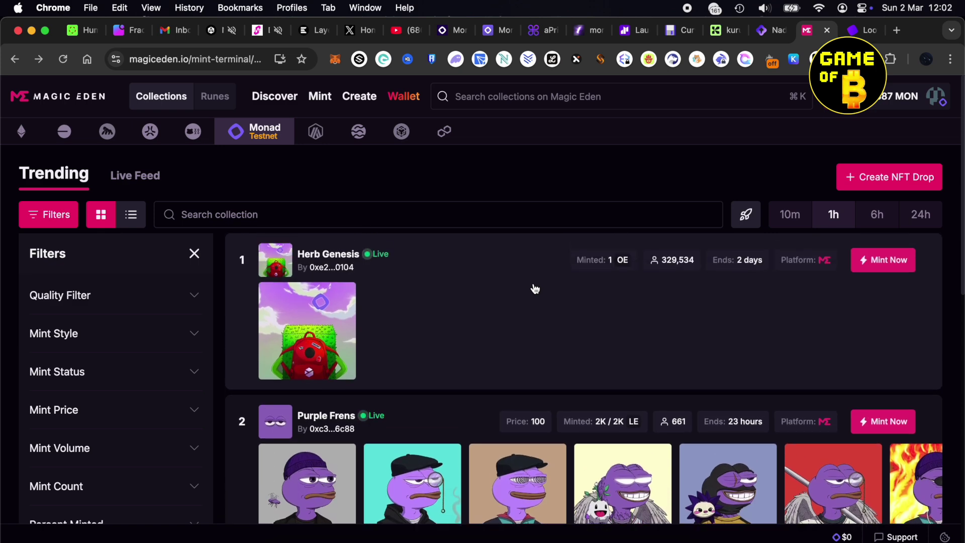
Step: Look through the free NFT mints in Magic Eden's Monad Testnet live feed
left_click(141, 182)
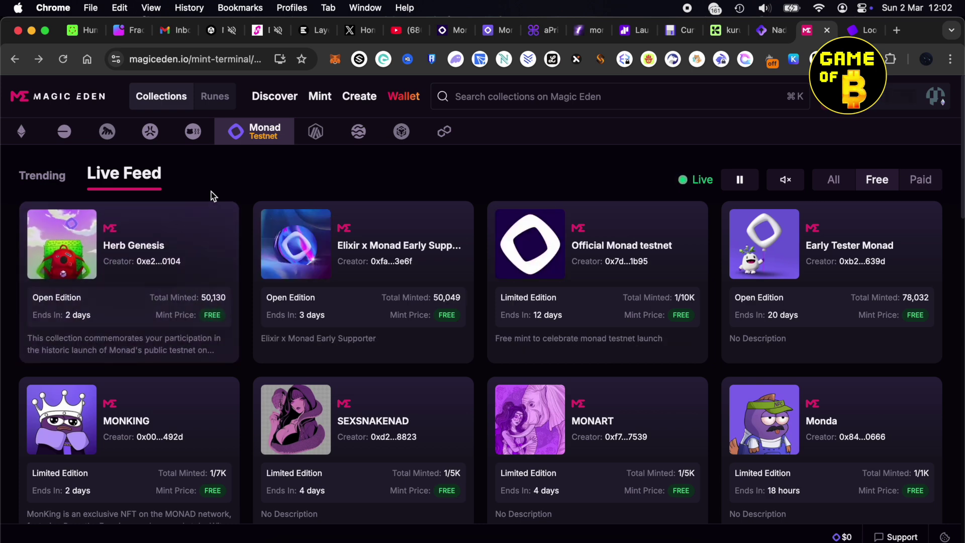
left_click(874, 180)
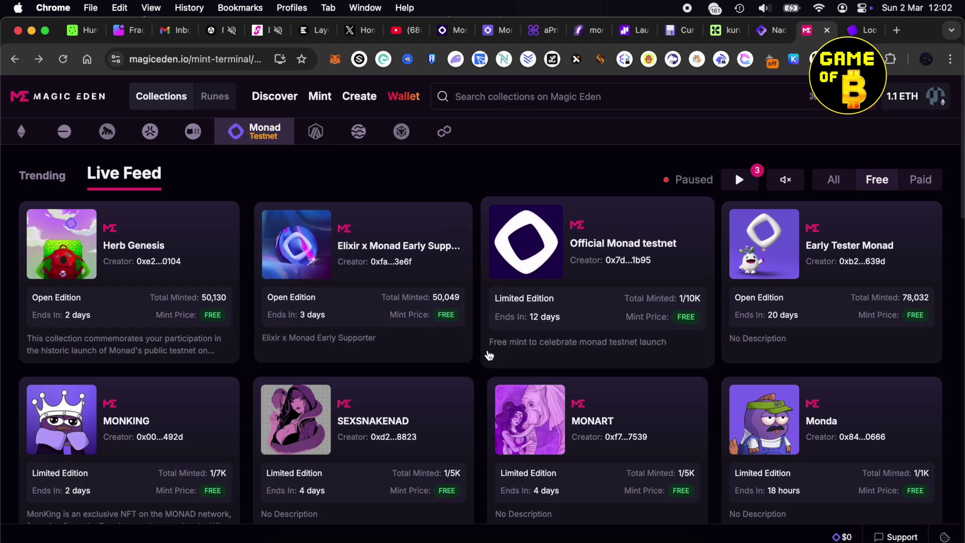
scroll(486, 351, "down", 7)
scroll(488, 355, "down", 8)
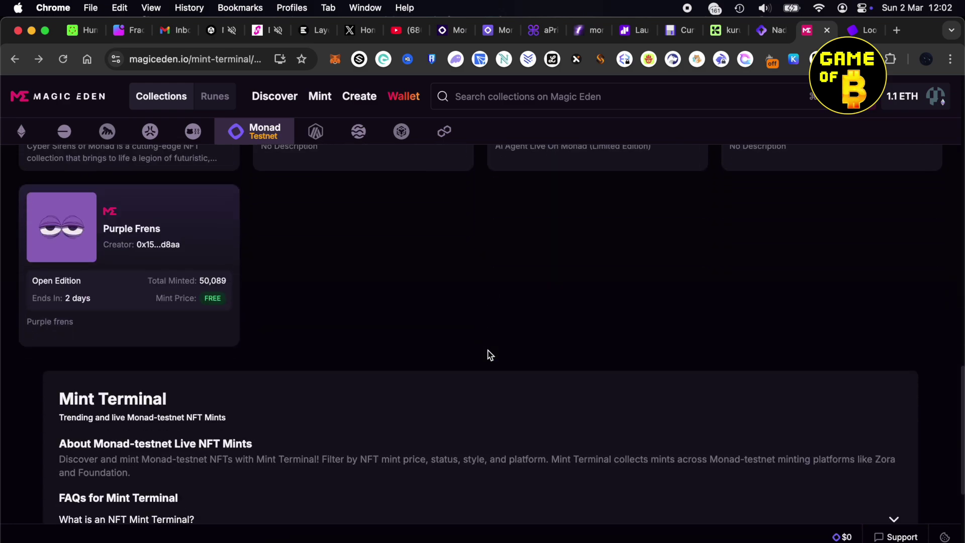
scroll(491, 354, "up", 15)
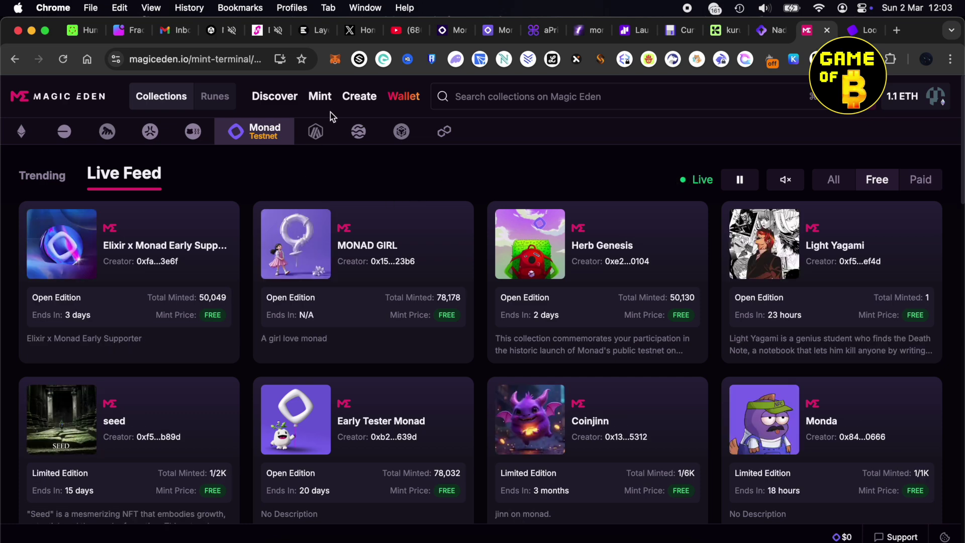
Step: Start a new Monad Testnet NFT collection named Game of Bitcoins, with symbol gobi, description Game of Bitcoins and the Game of B logo
left_click(358, 96)
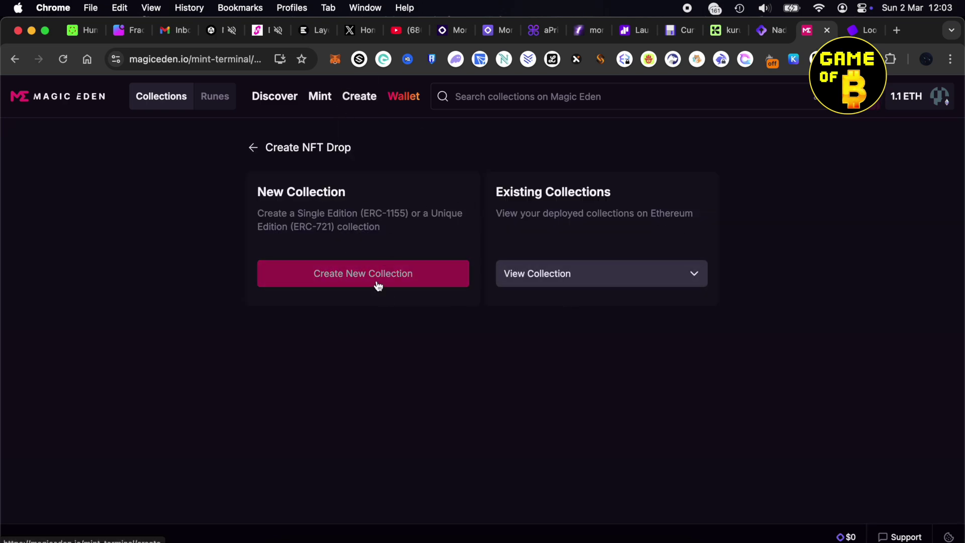
left_click(411, 280)
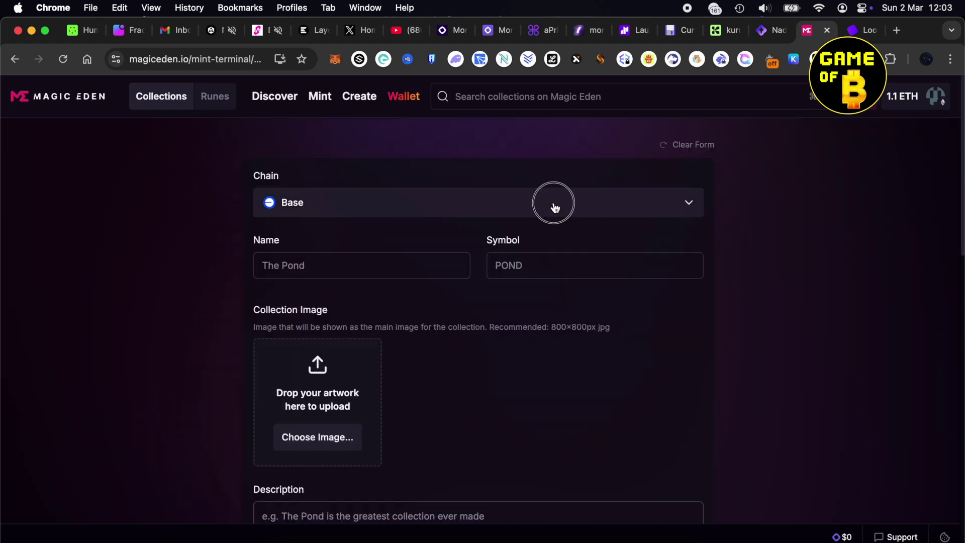
left_click(553, 207)
left_click(358, 360)
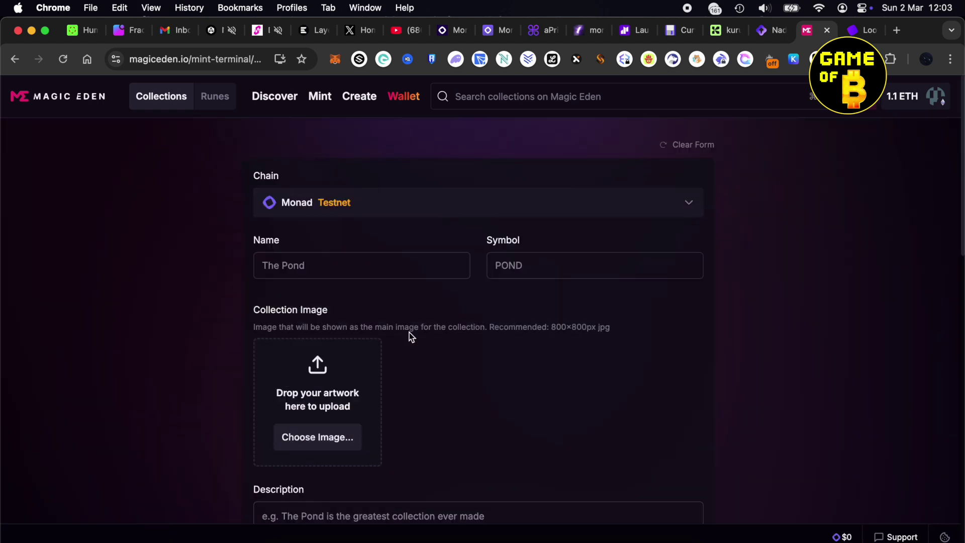
scroll(437, 311, "down", 5)
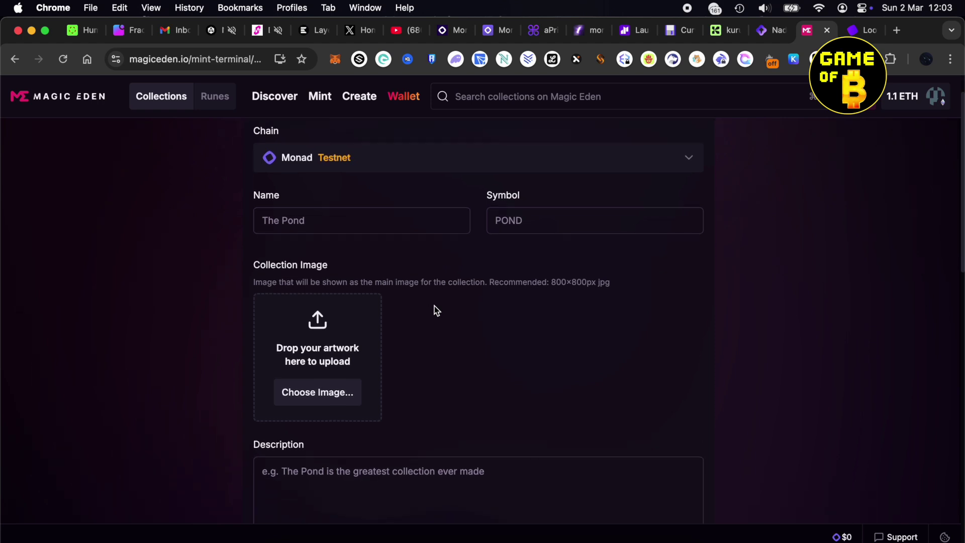
scroll(435, 306, "up", 5)
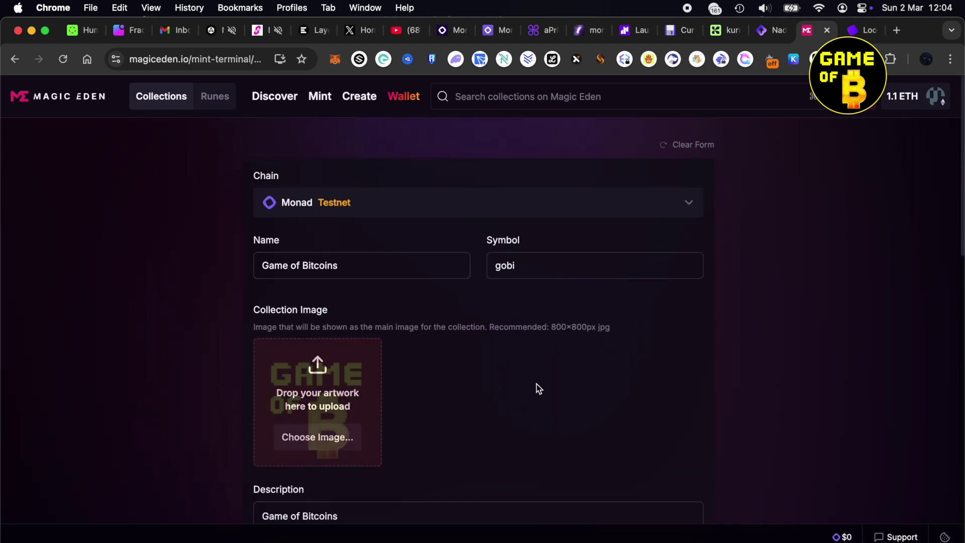
Step: Use the Same Artwork type for the collection and set its mint price to 0.00001 MON and royalty fee to 2%
scroll(541, 390, "down", 4)
scroll(541, 390, "down", 3)
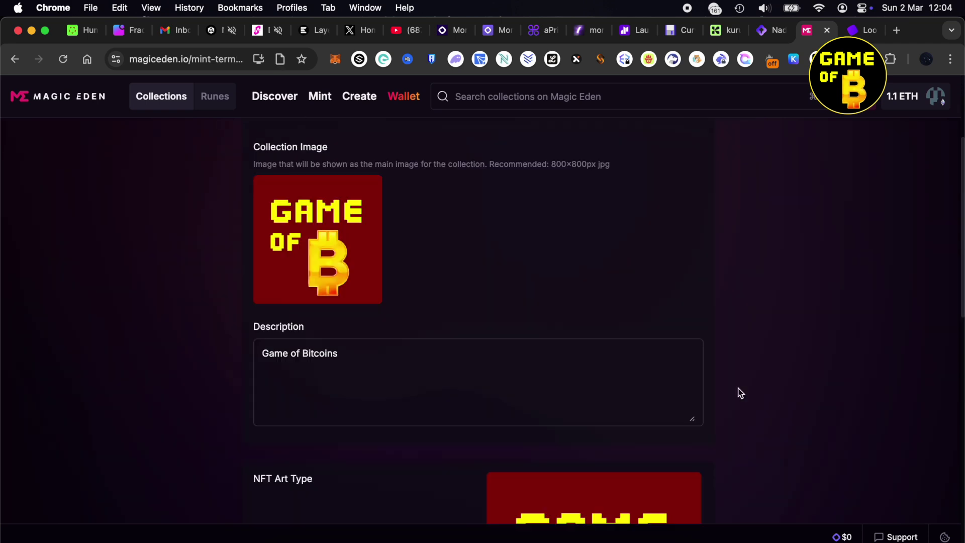
scroll(737, 392, "down", 5)
scroll(741, 393, "down", 1)
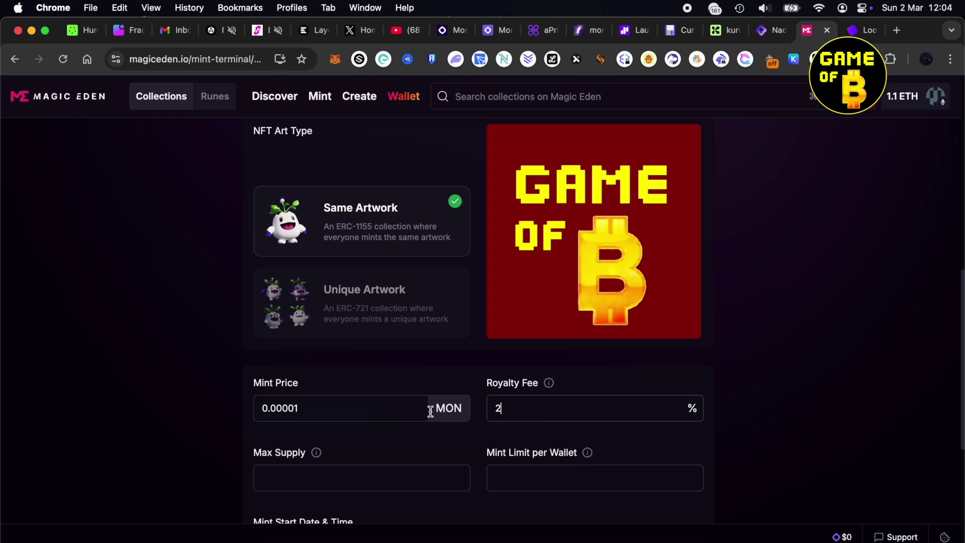
scroll(361, 321, "down", 5)
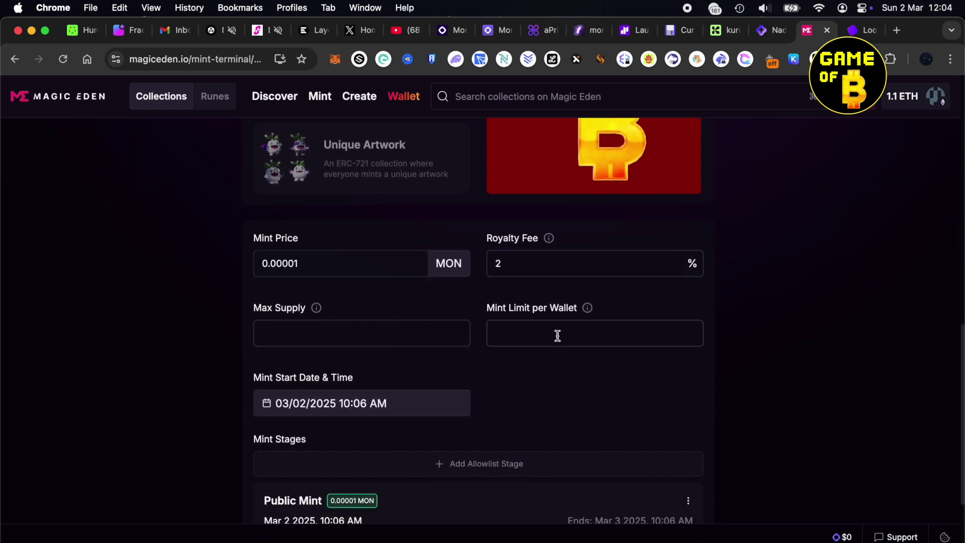
Step: Set the public mint stage's duration to 3 days
scroll(533, 399, "down", 3)
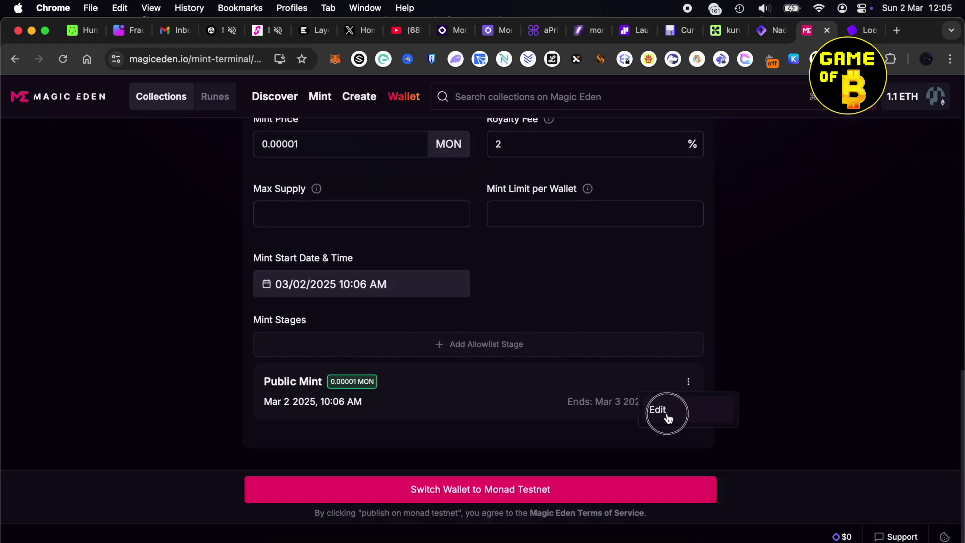
left_click(659, 410)
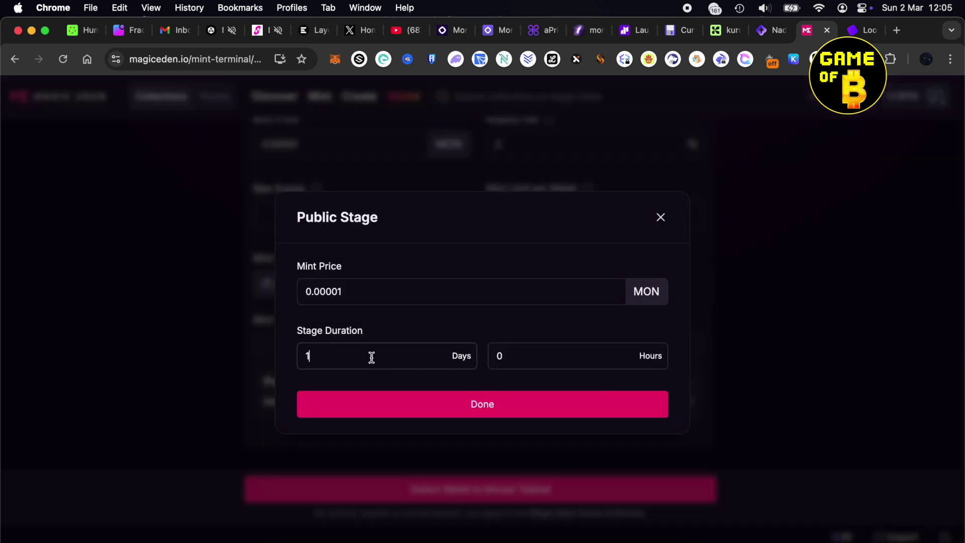
left_click(455, 406)
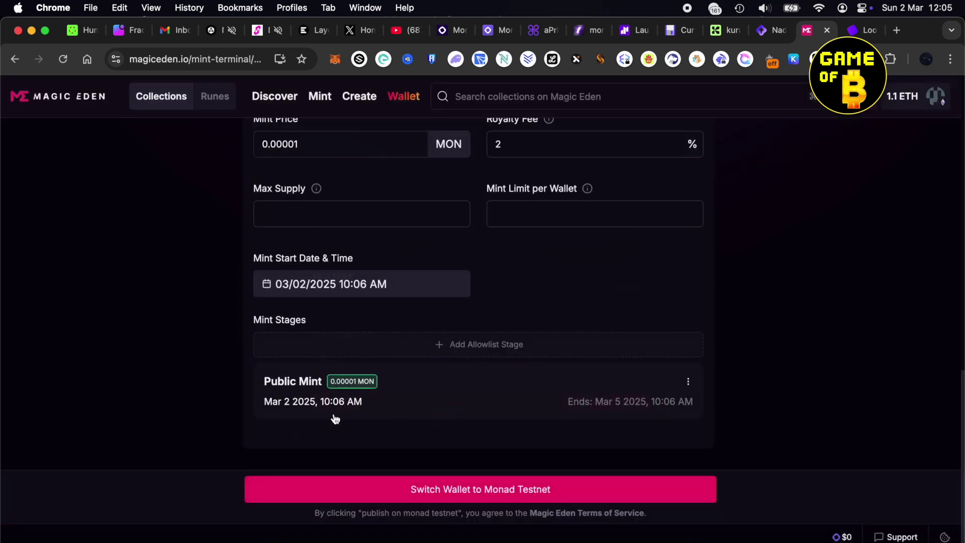
Step: Switch the wallet to Monad Testnet, publish the collection, and approve the contract deployment in MetaMask
left_click(451, 488)
left_click(485, 496)
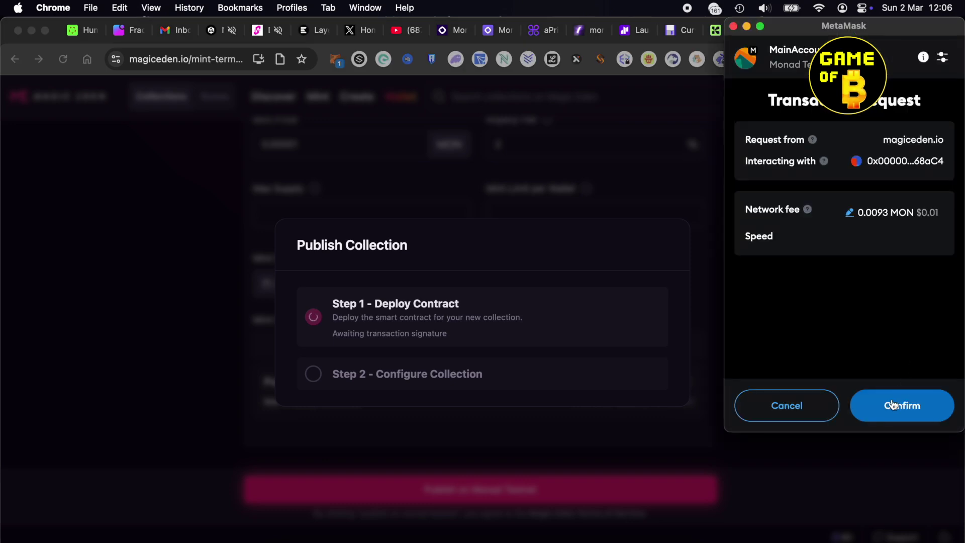
left_click(896, 402)
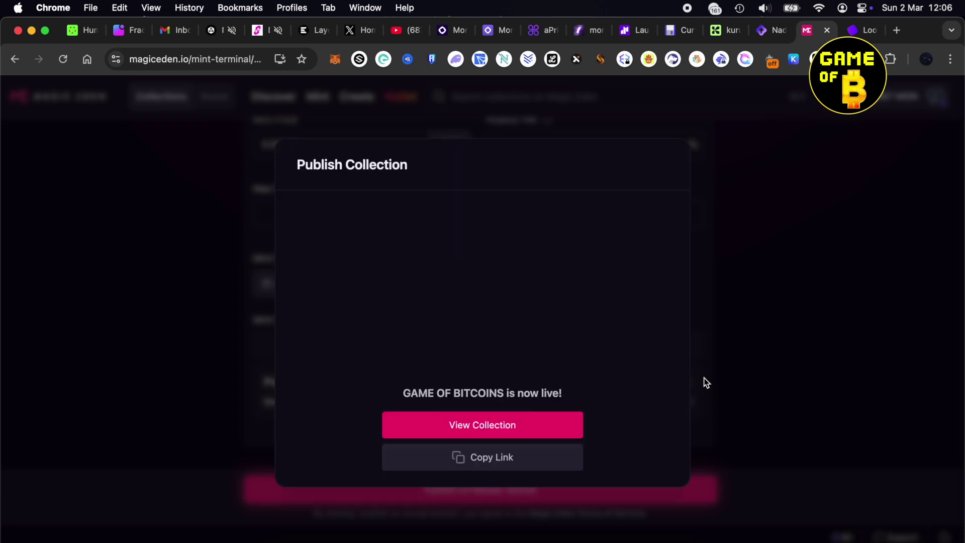
Step: View the published Game of Bitcoins collection and mint one NFT for 0.00001 MON, approving the transaction in MetaMask
left_click(465, 424)
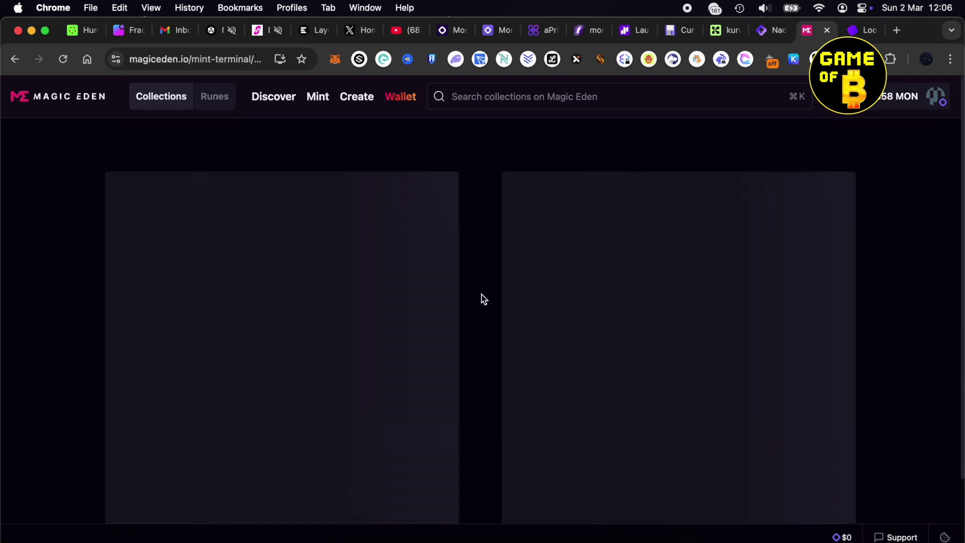
scroll(482, 280, "down", 5)
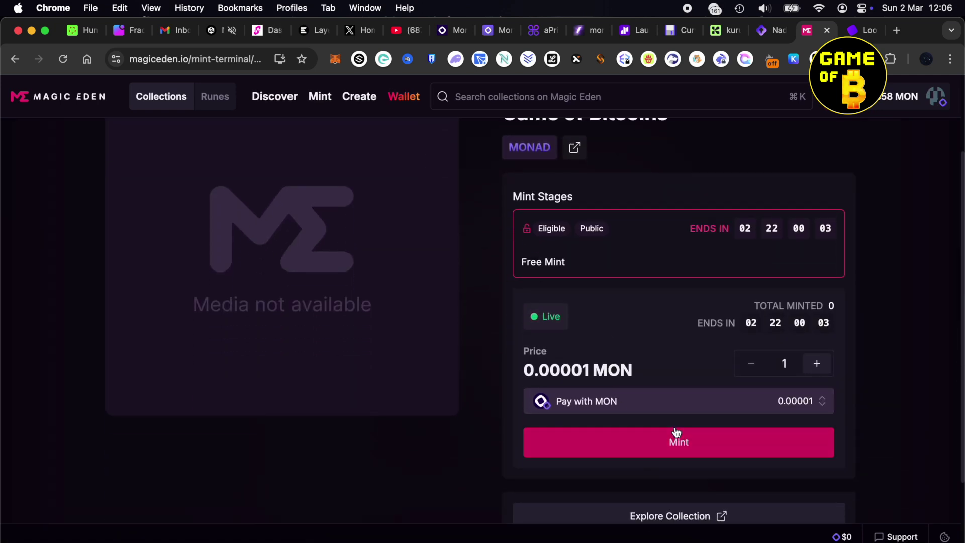
left_click(641, 442)
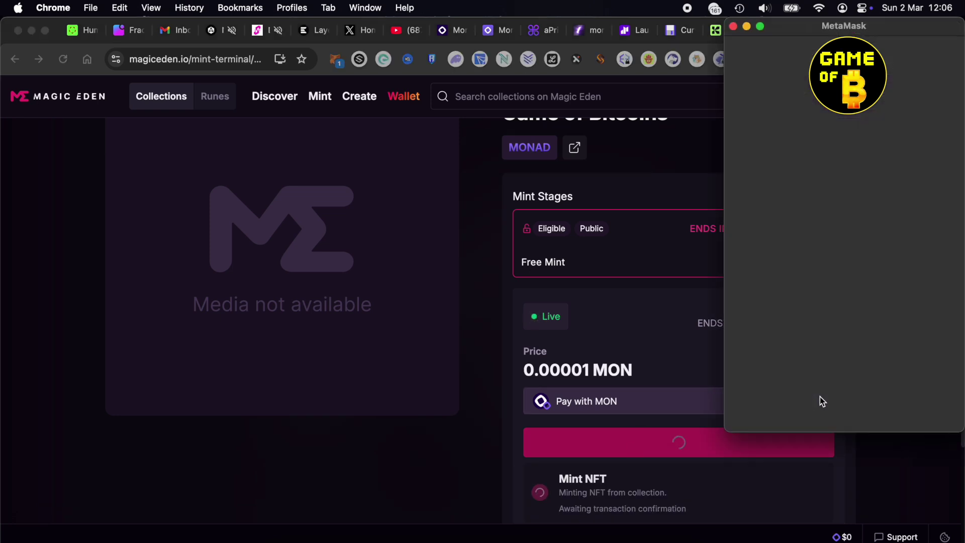
left_click(903, 405)
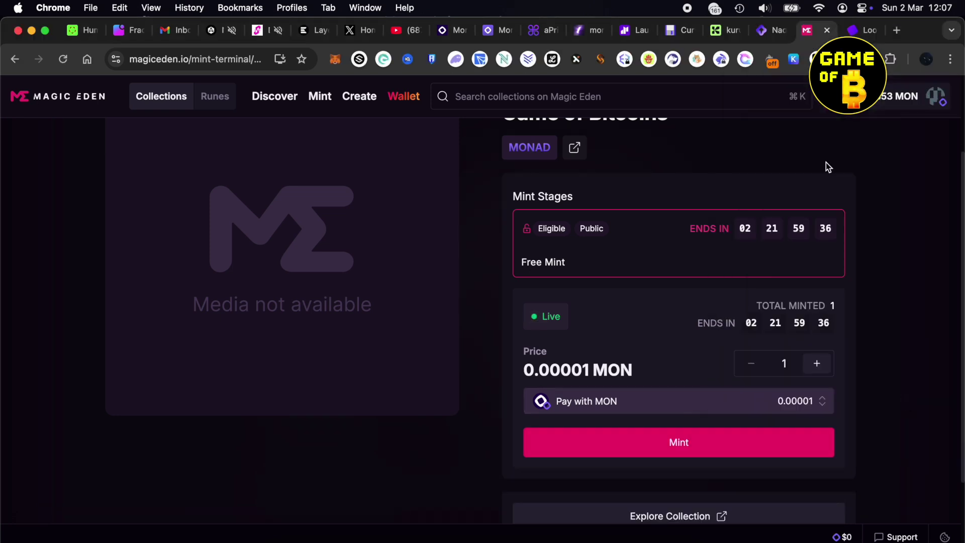
Step: Switch to Lootify, dismiss the starting guide, and examine how to claim daily $LTFY and deposit it for Diamonds
left_click(853, 31)
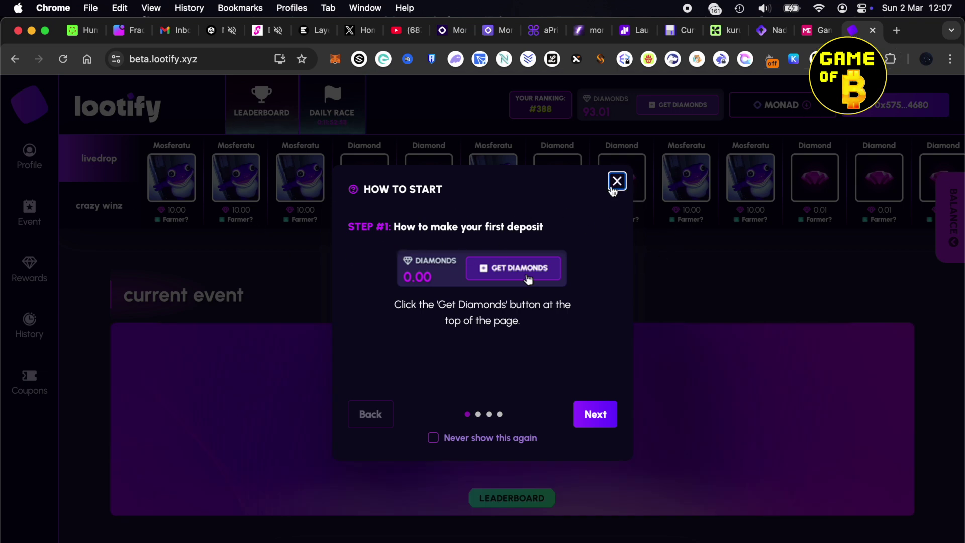
left_click(617, 182)
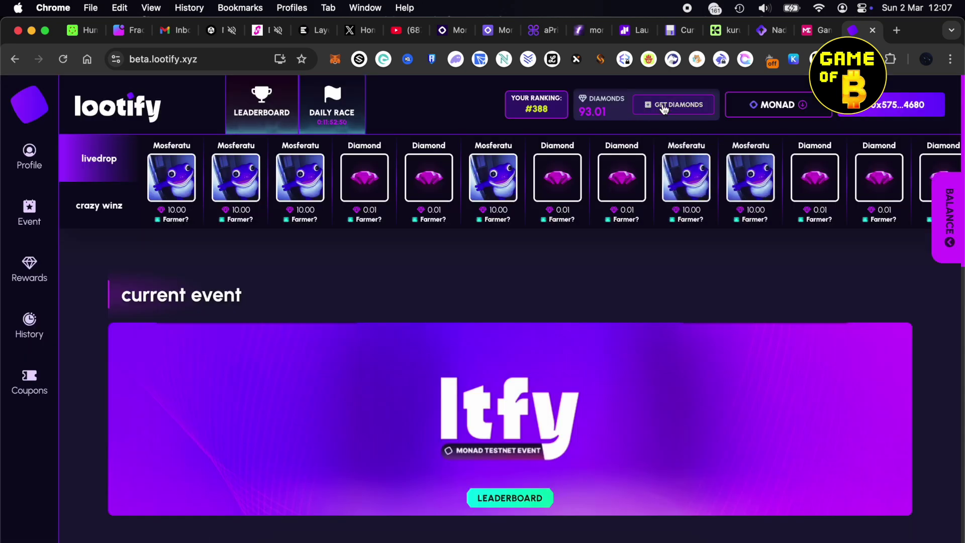
left_click(664, 108)
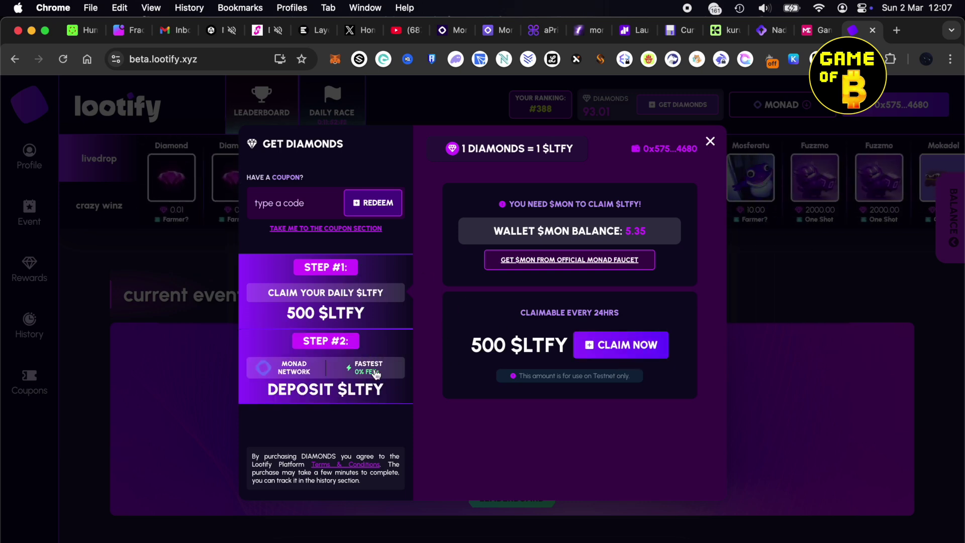
left_click(374, 372)
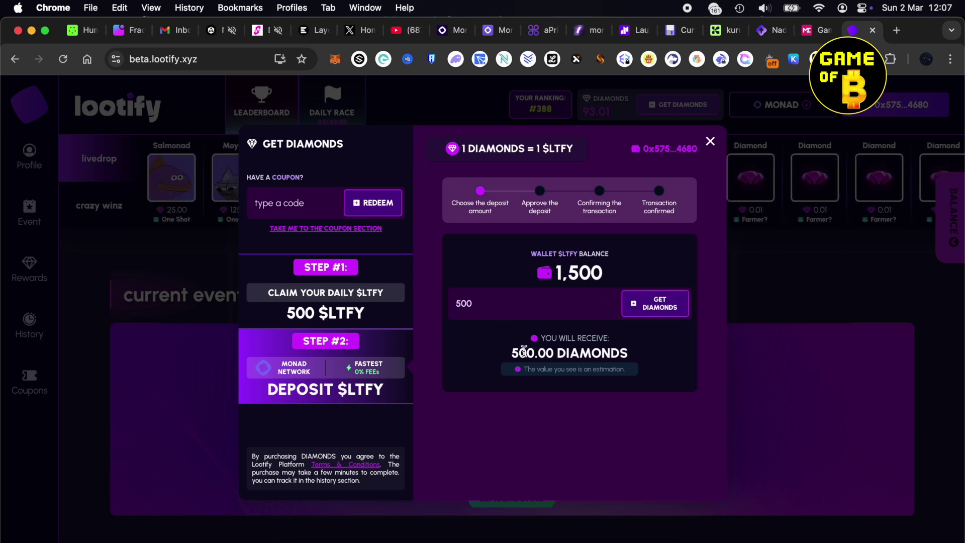
left_click_drag(514, 353, 629, 354)
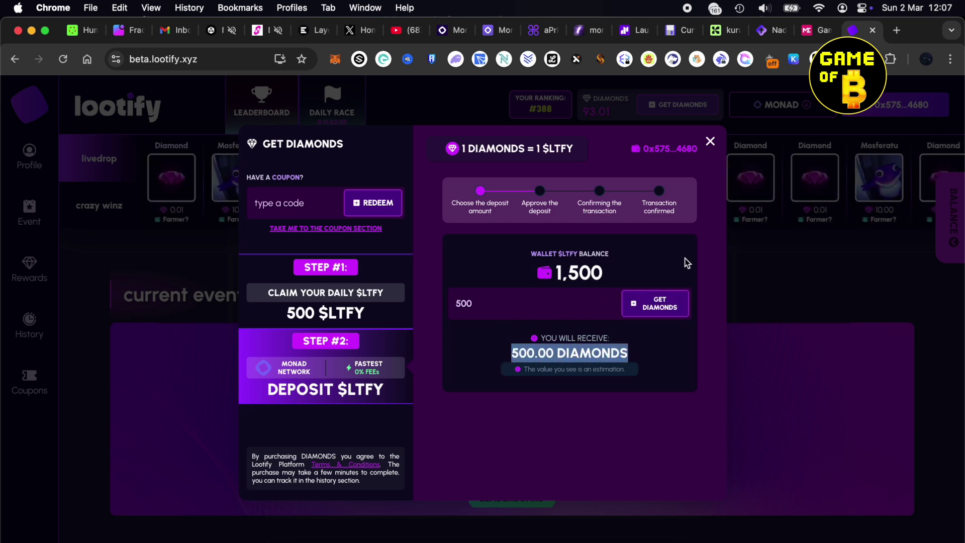
left_click(713, 143)
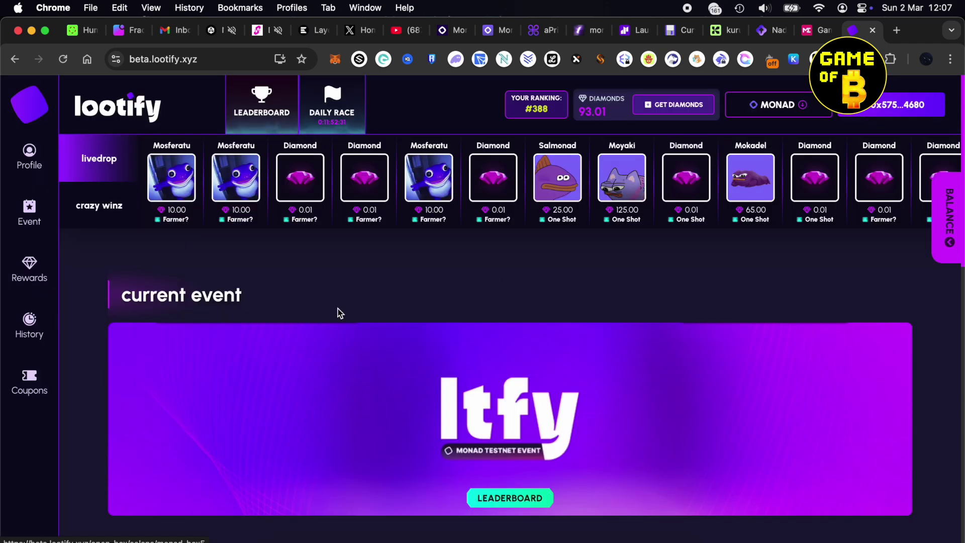
Step: Open the Farmer? chest from the live drops and examine its quantity options, opening price and chest content
left_click(173, 188)
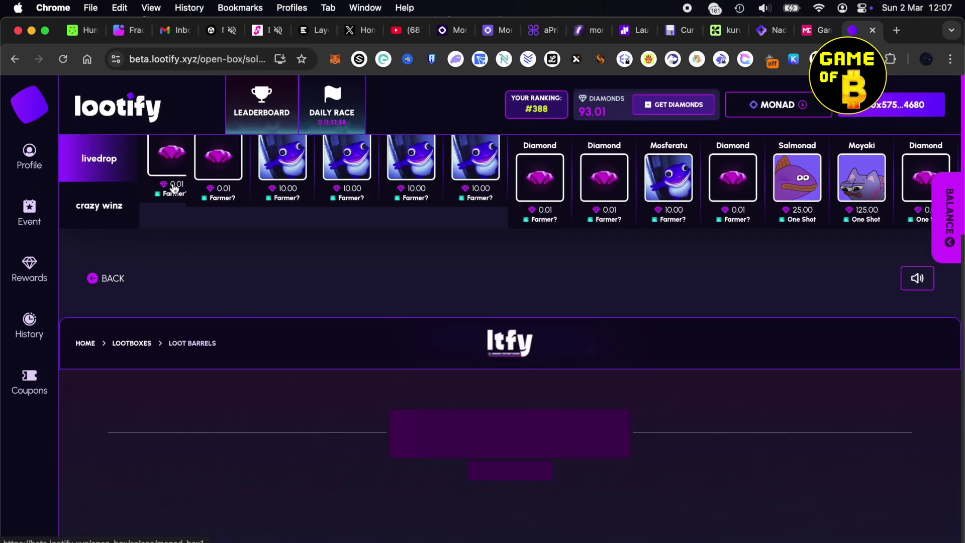
scroll(288, 355, "down", 7)
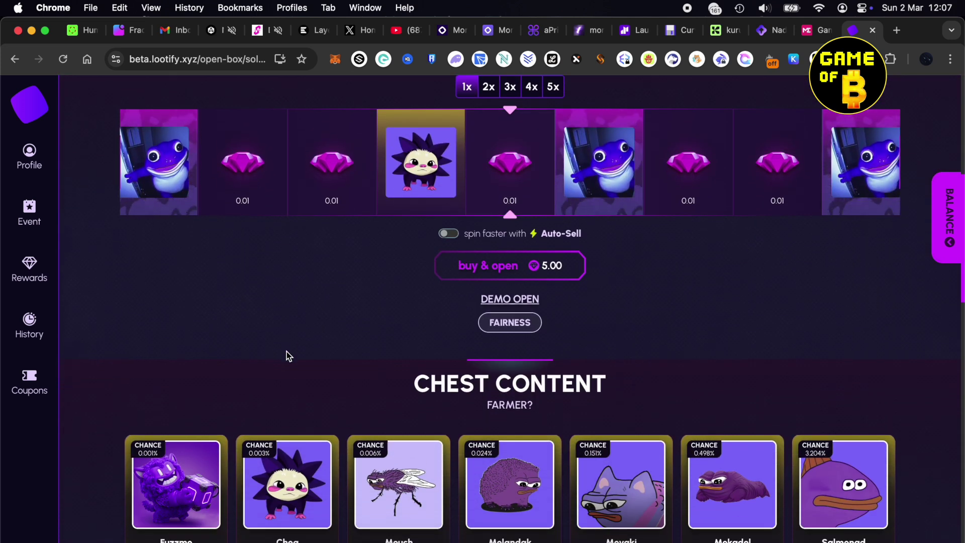
scroll(286, 352, "up", 2)
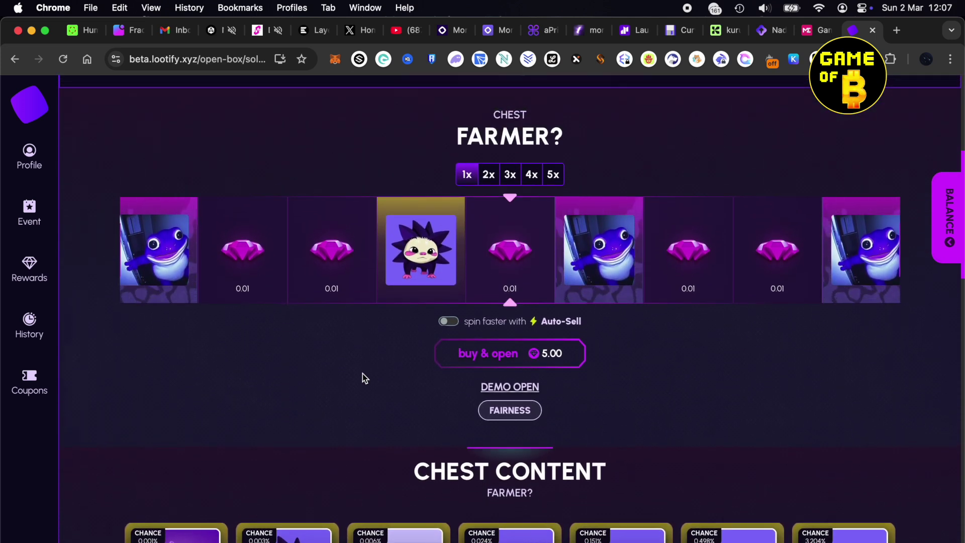
scroll(385, 442, "up", 5)
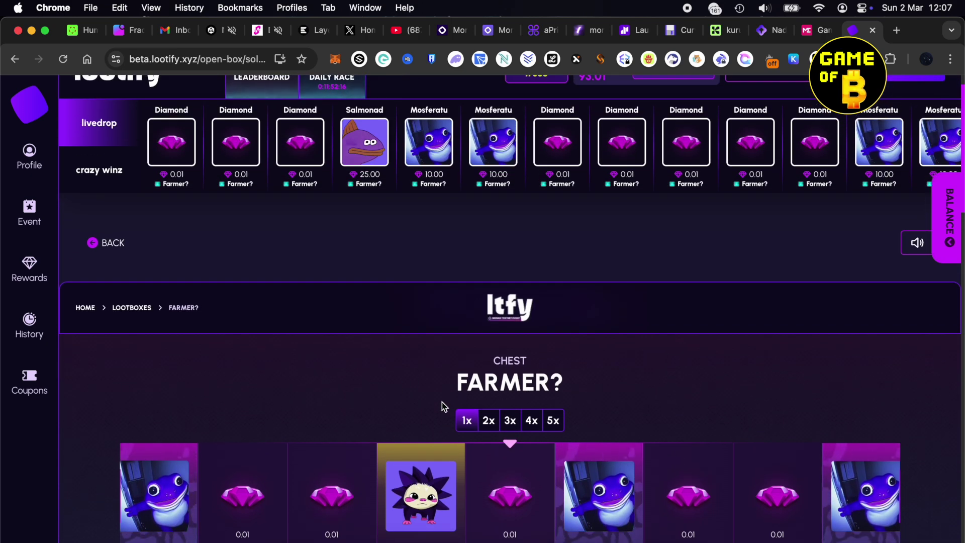
scroll(441, 406, "down", 3)
scroll(381, 363, "up", 1)
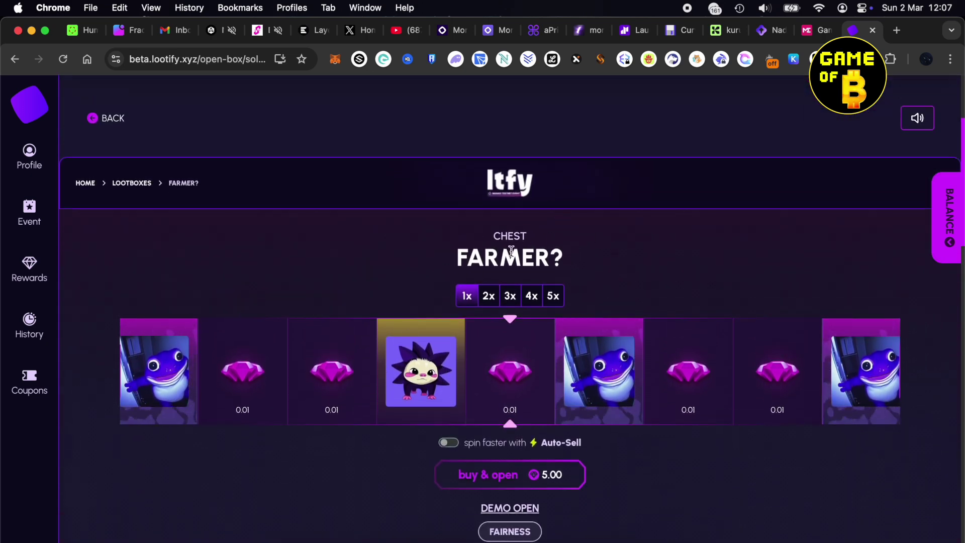
scroll(613, 300, "down", 1)
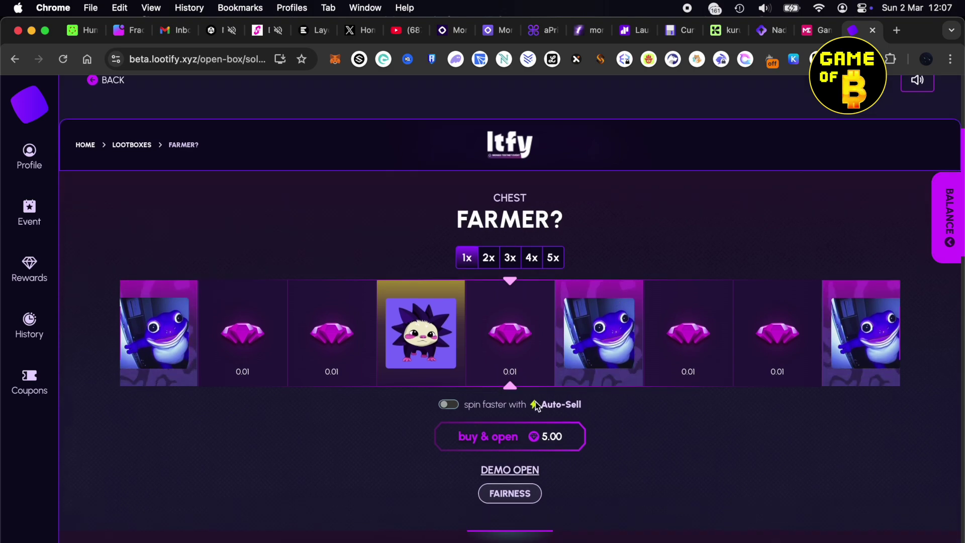
scroll(511, 271, "up", 4)
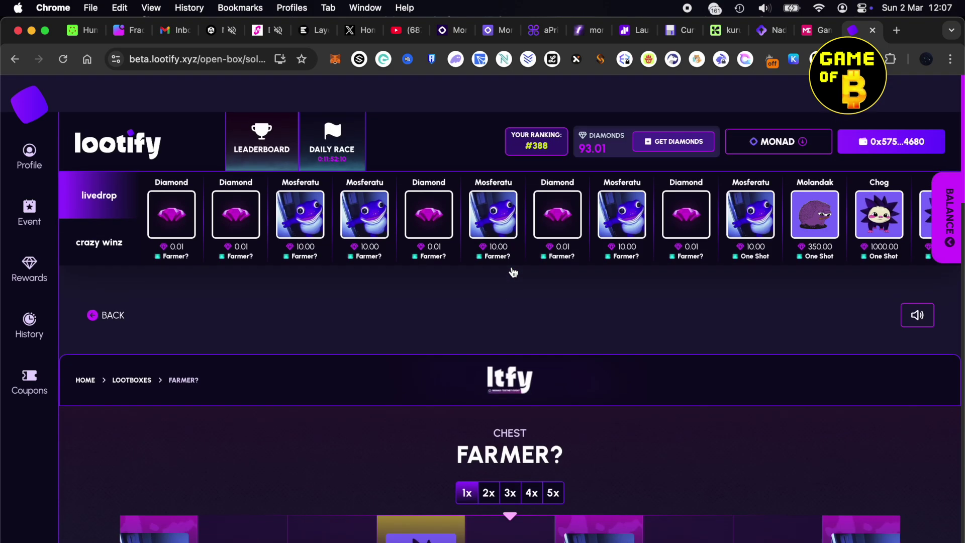
scroll(511, 276, "down", 1)
scroll(553, 297, "down", 6)
scroll(541, 305, "down", 2)
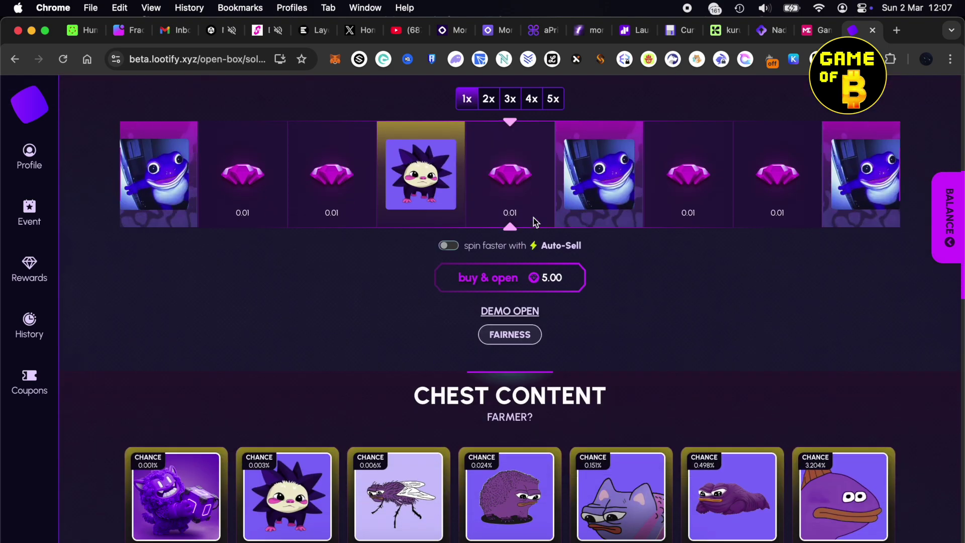
Step: Set the Farmer? chest quantity to 4x, then buy and open the chests for 20.00 Diamonds
scroll(532, 218, "up", 3)
left_click(533, 195)
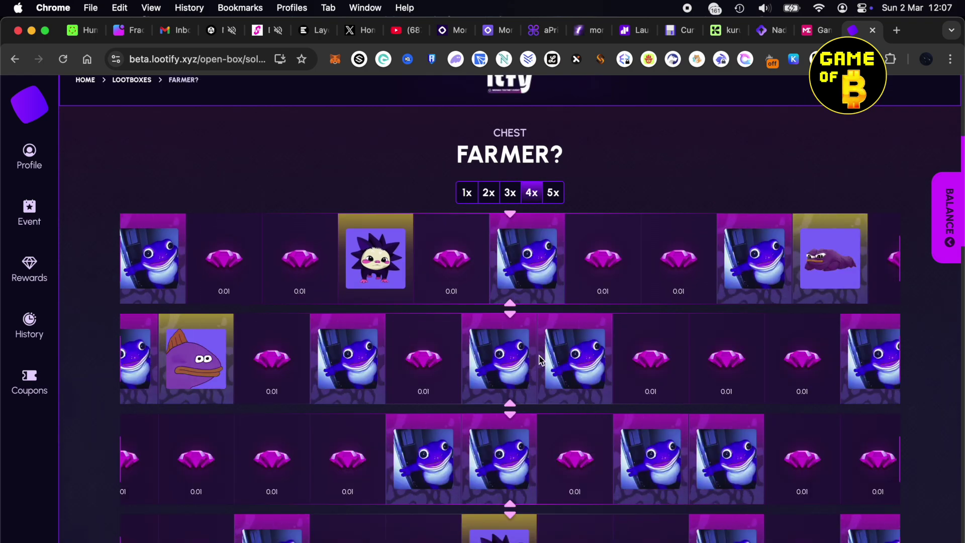
scroll(536, 202, "down", 8)
scroll(538, 362, "up", 3)
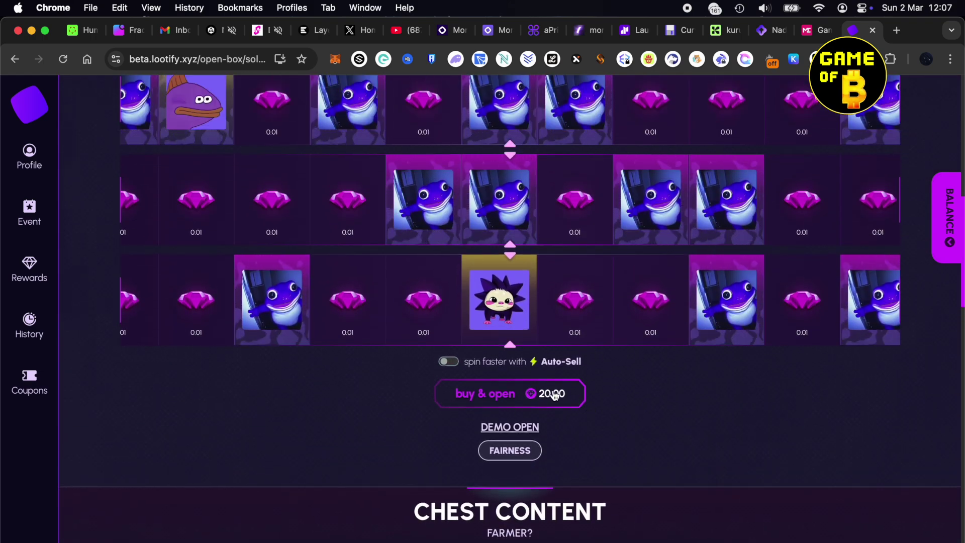
left_click(543, 404)
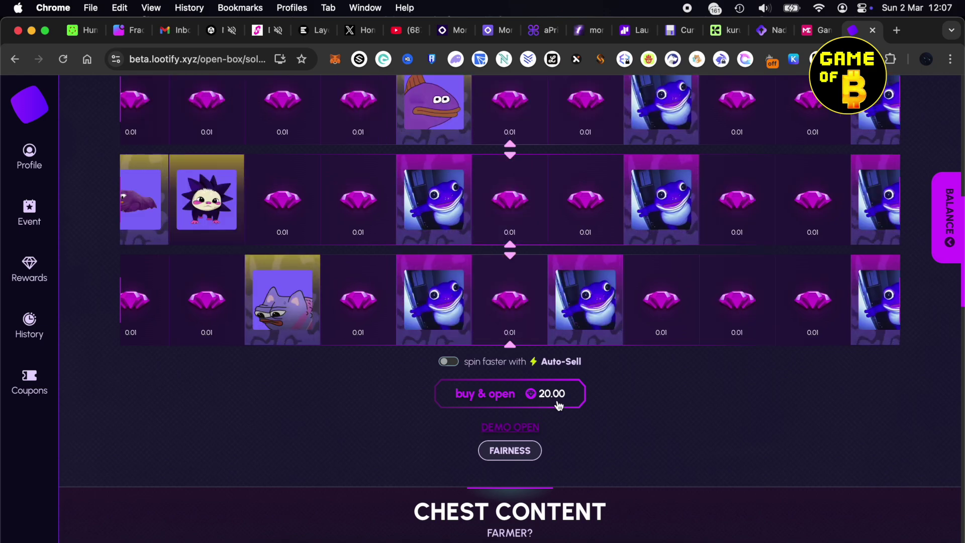
Step: Examine the prizes drawn on the four chest reels and check the Diamonds balance
scroll(665, 447, "up", 5)
scroll(546, 317, "down", 4)
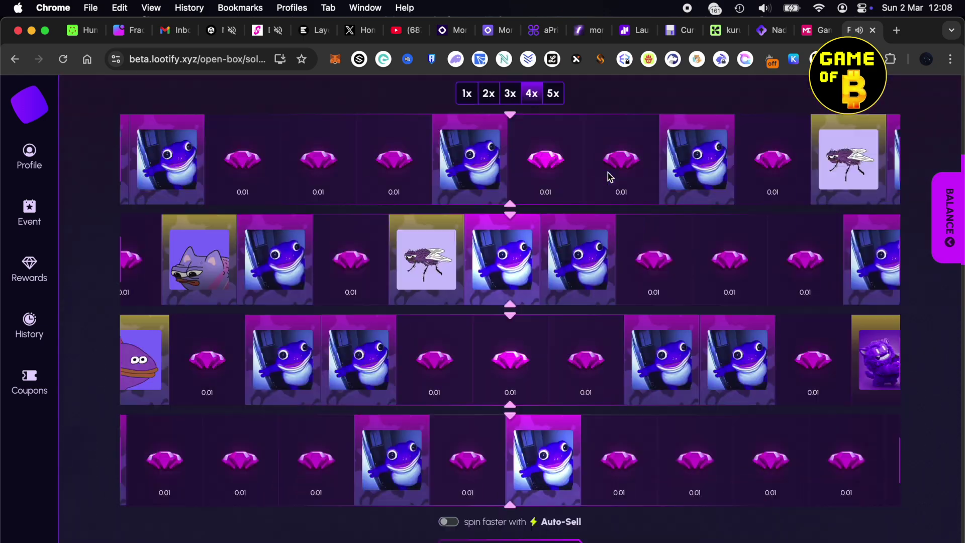
scroll(680, 307, "up", 1)
scroll(680, 311, "up", 1)
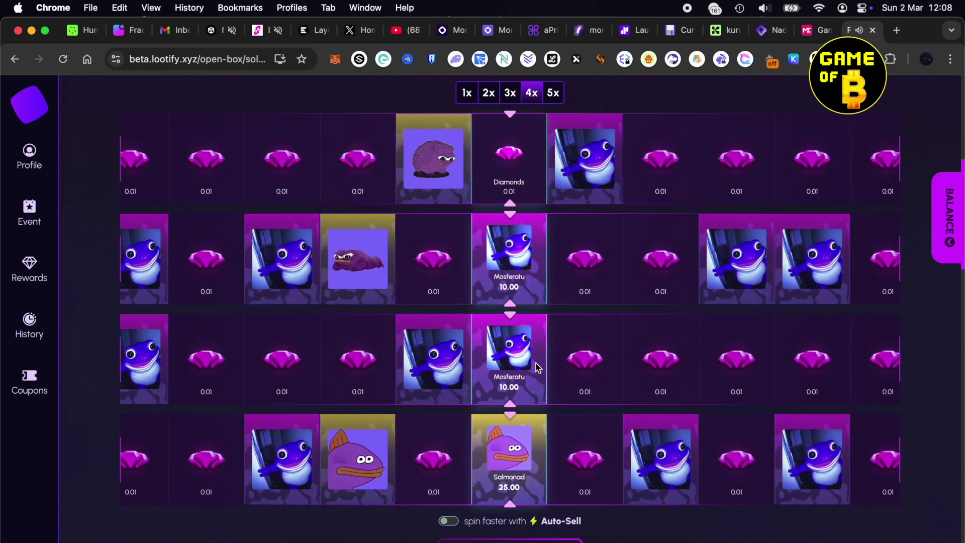
scroll(538, 367, "down", 5)
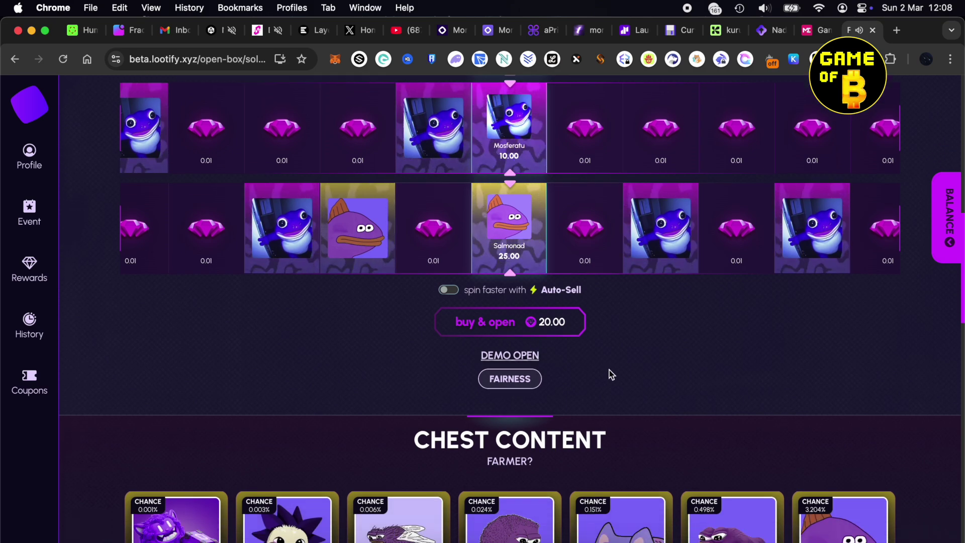
scroll(609, 373, "up", 2)
scroll(583, 372, "up", 4)
scroll(583, 372, "up", 6)
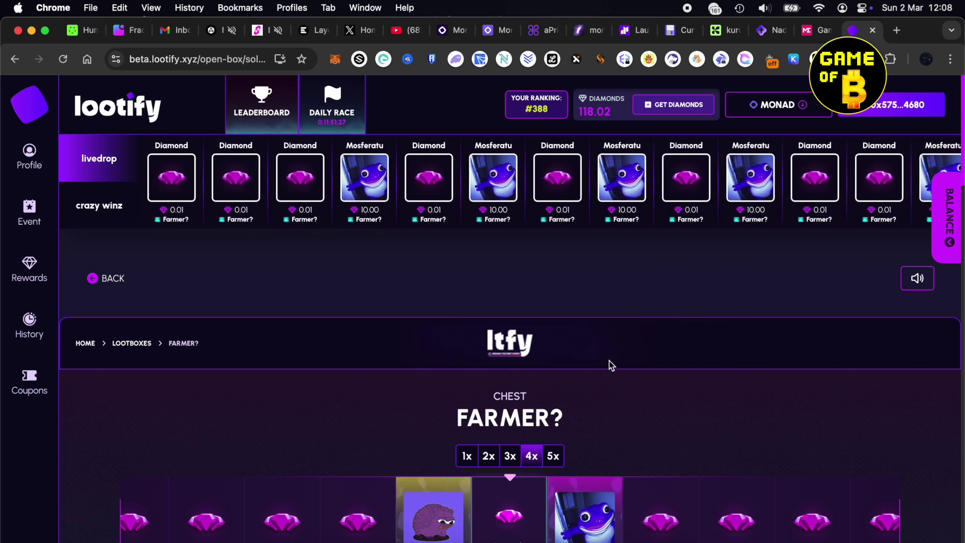
scroll(612, 366, "down", 1)
scroll(612, 365, "down", 5)
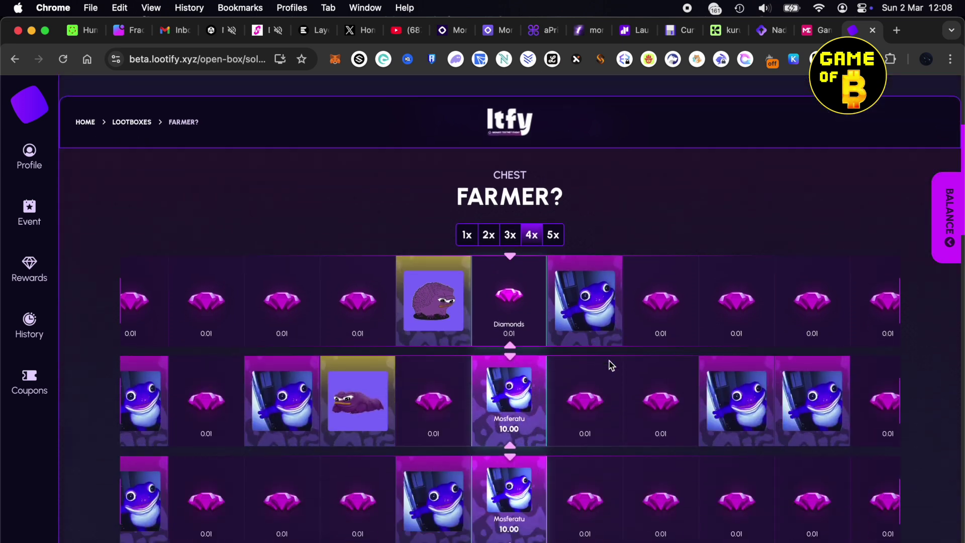